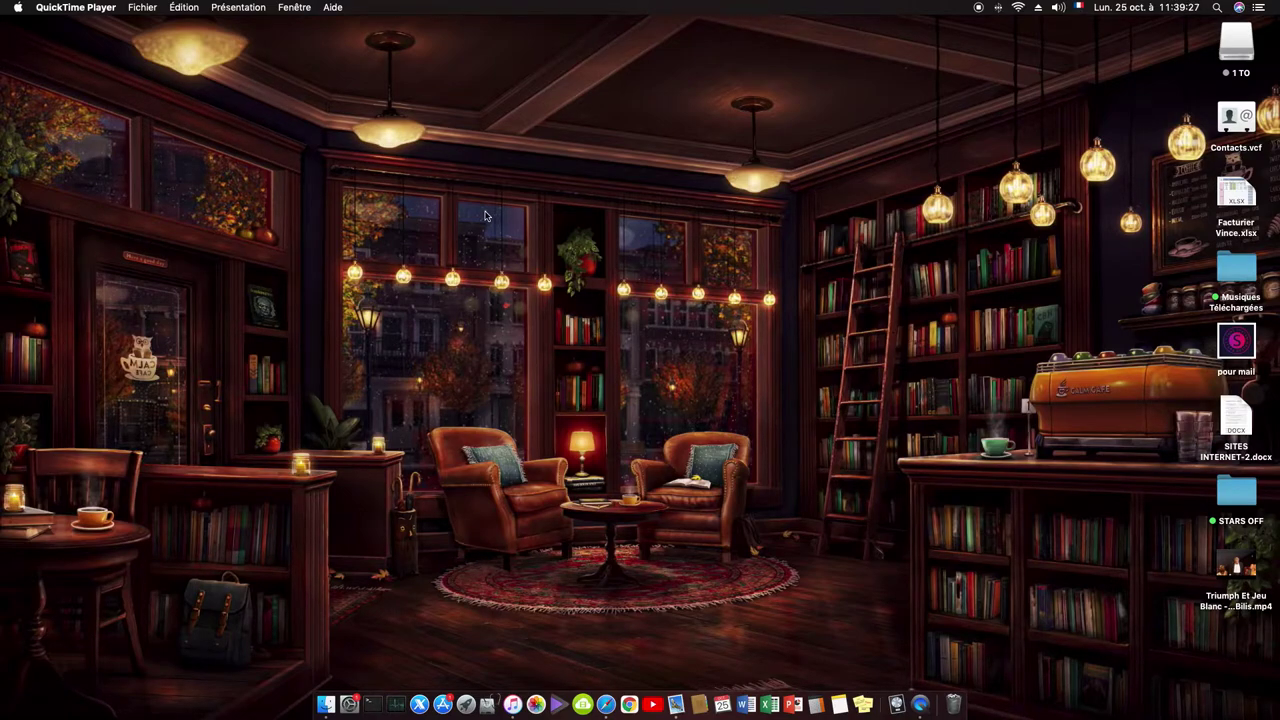
Step: Create a new folder on the desktop and name it TEST 1
right_click(595, 131)
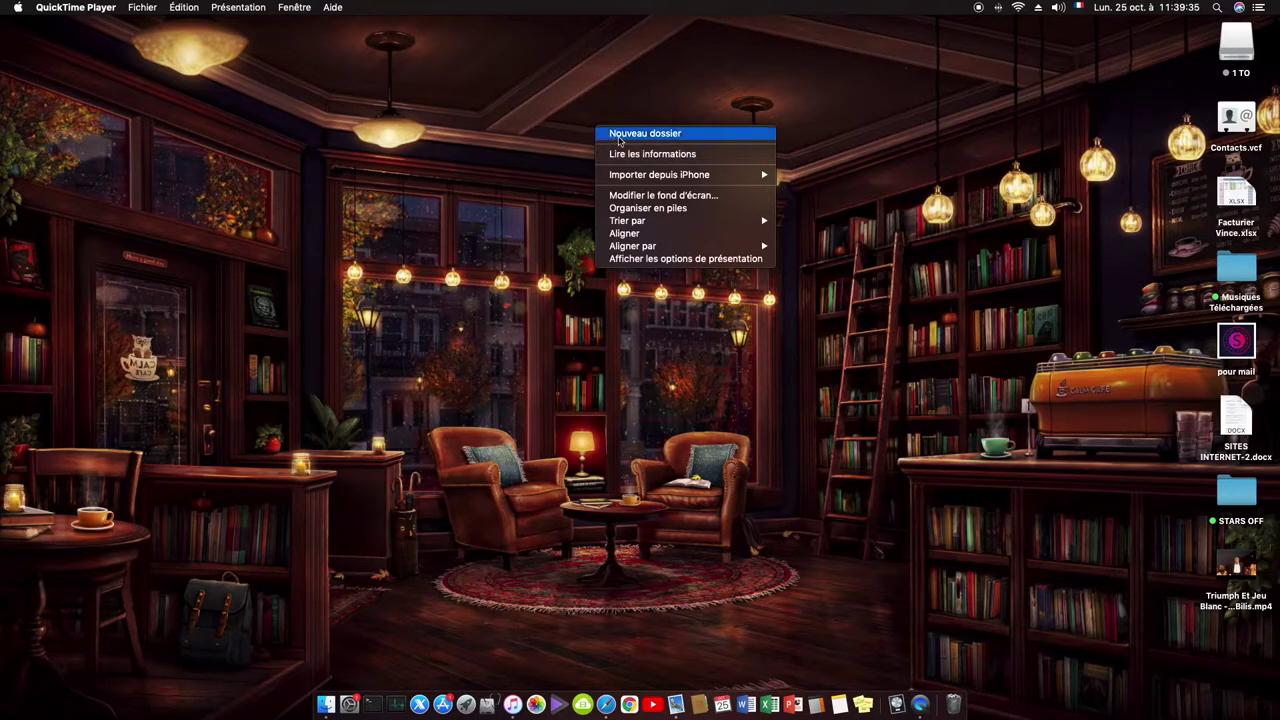
click(638, 139)
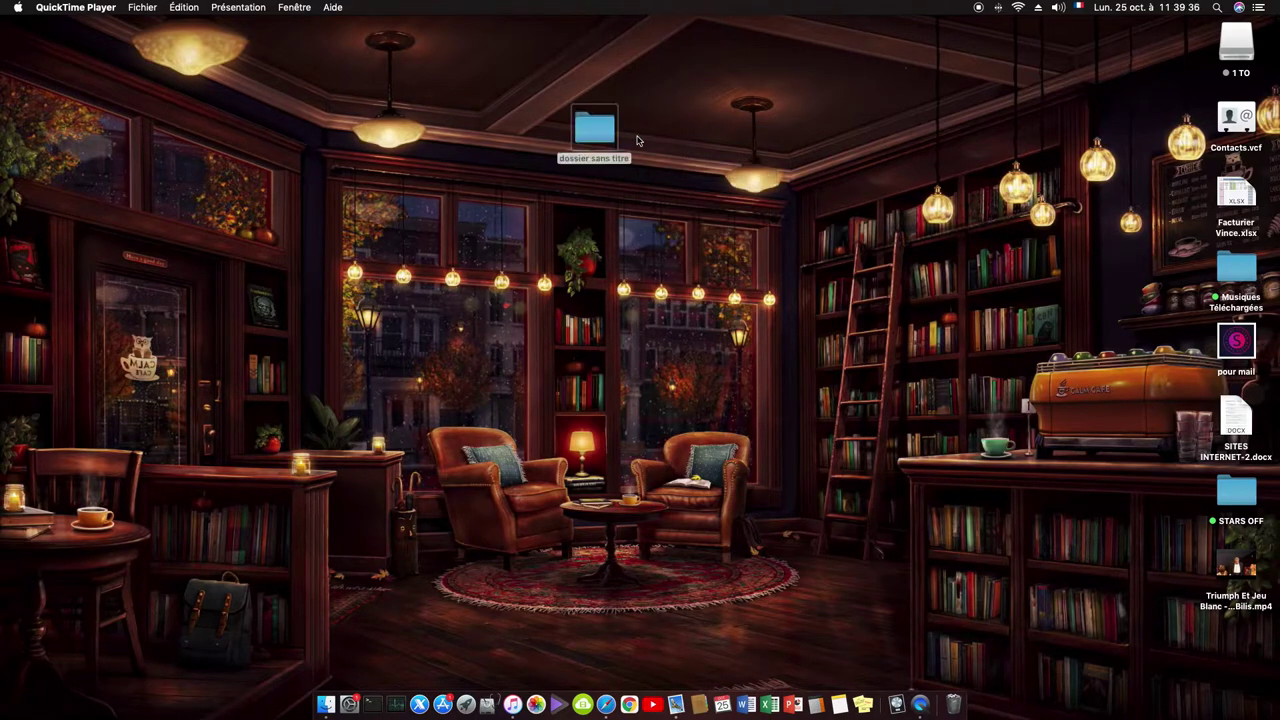
click(689, 173)
key(Return)
key(Return)
text(TEST 1)
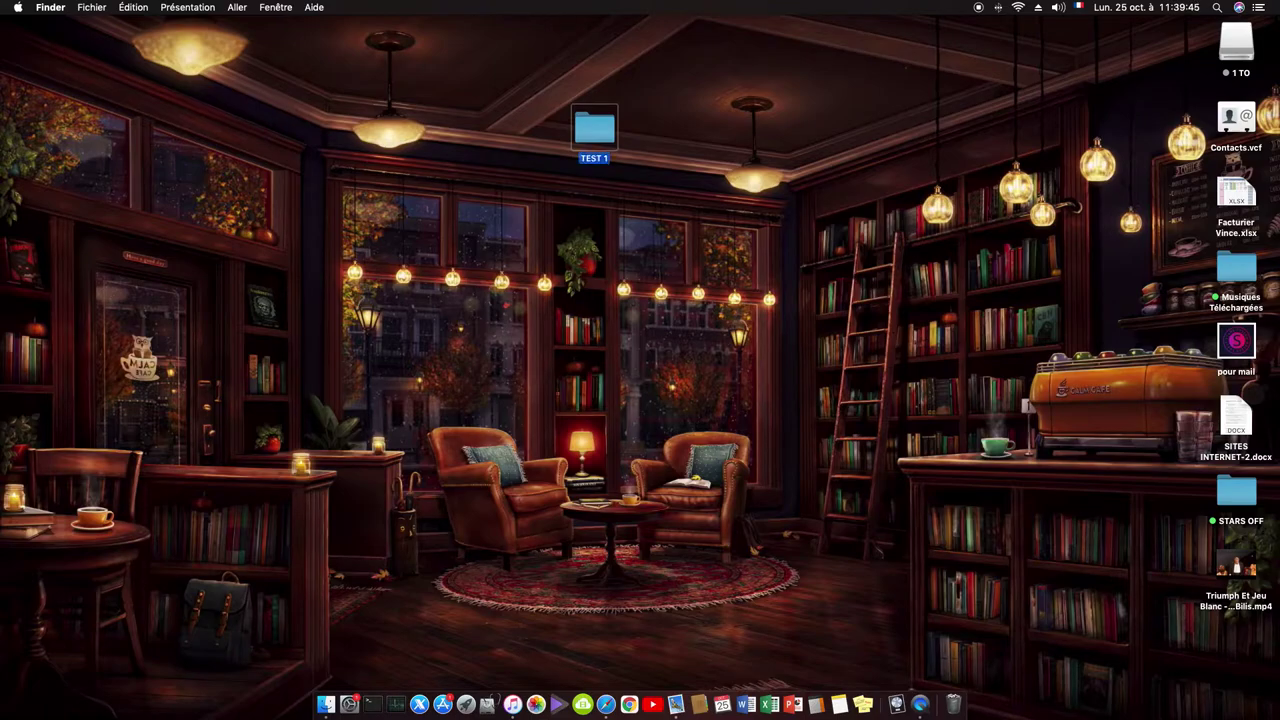
click(668, 201)
Step: Open the TEST 1 folder and create four new folders in it, keeping their default names
click(593, 133)
double_click(594, 133)
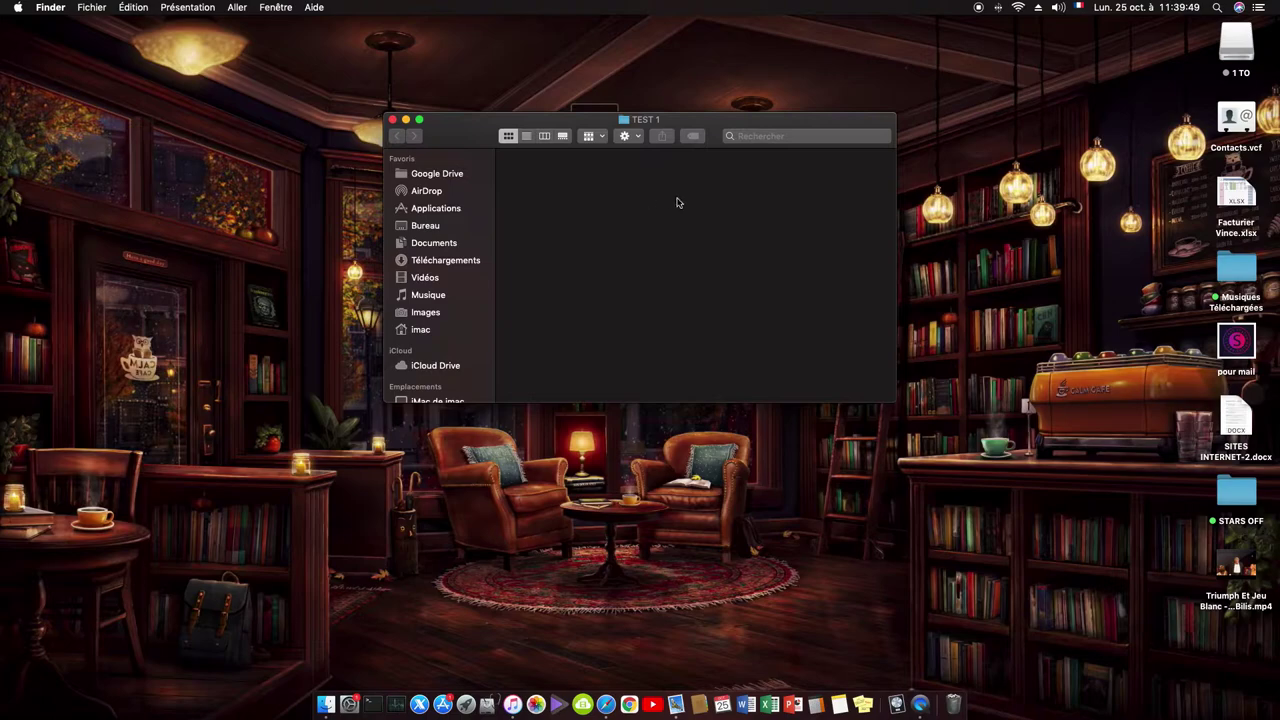
right_click(598, 238)
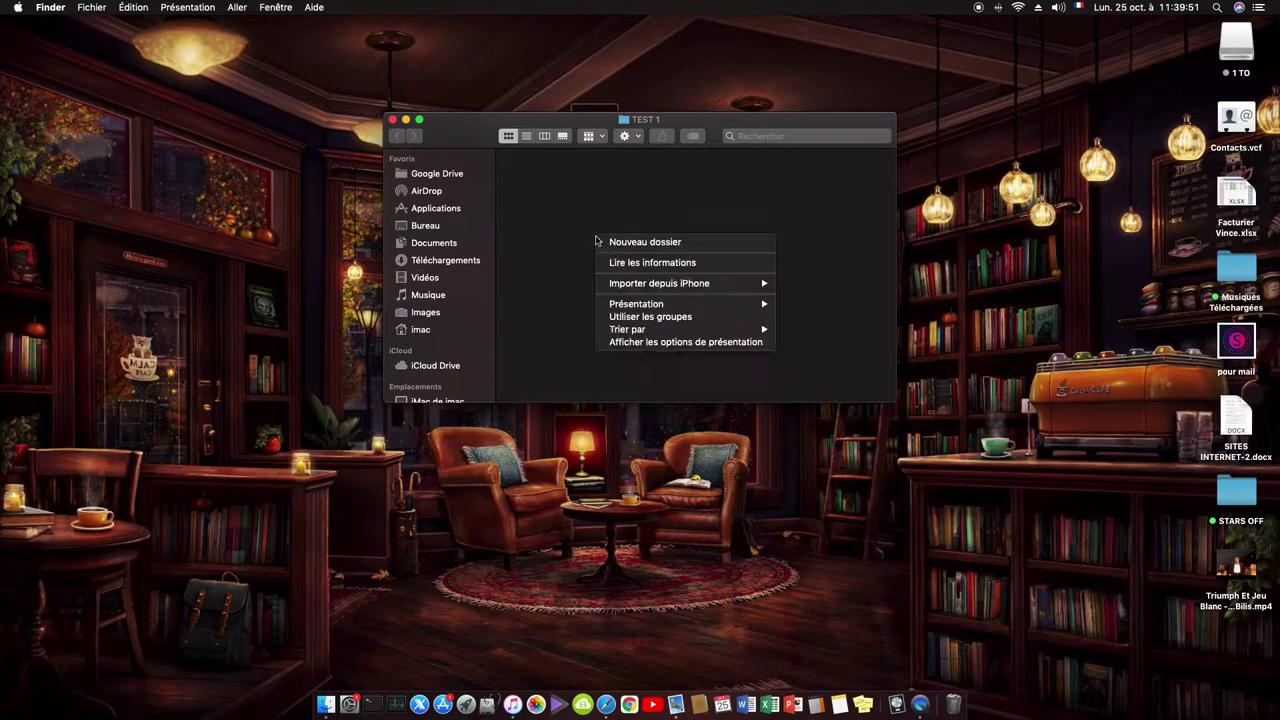
click(640, 243)
right_click(725, 211)
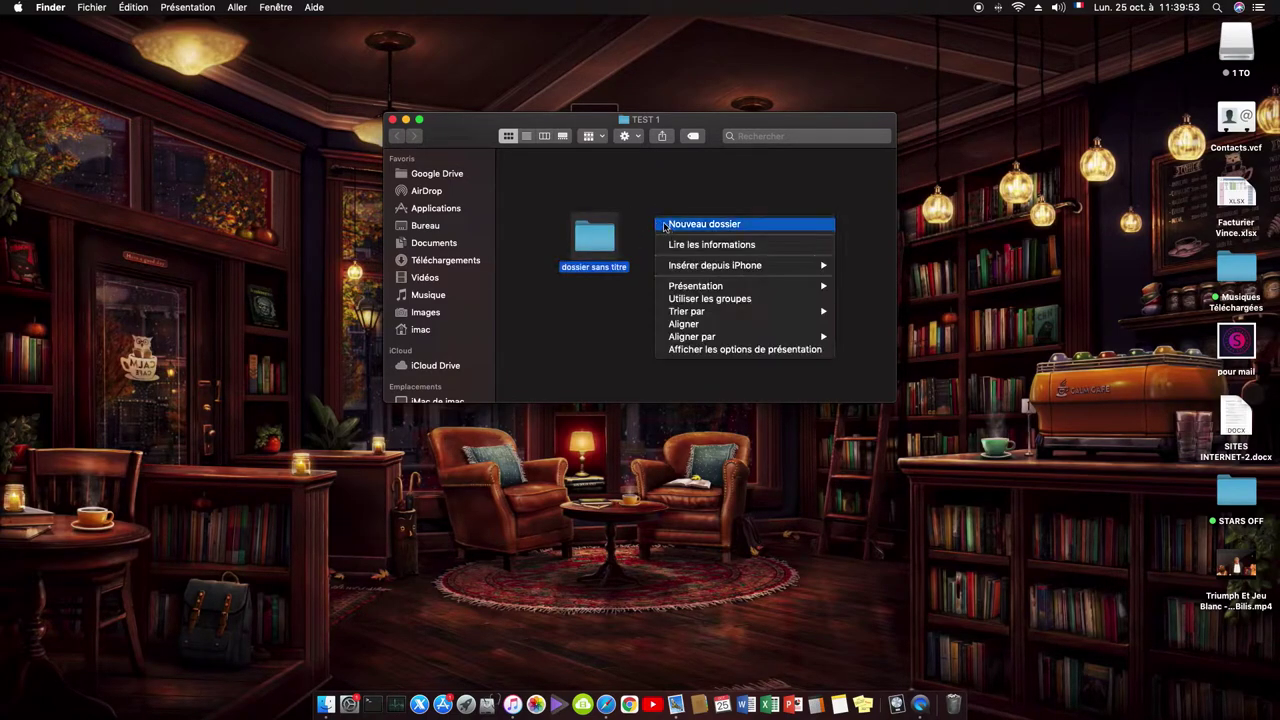
click(735, 221)
right_click(699, 183)
click(705, 190)
right_click(681, 304)
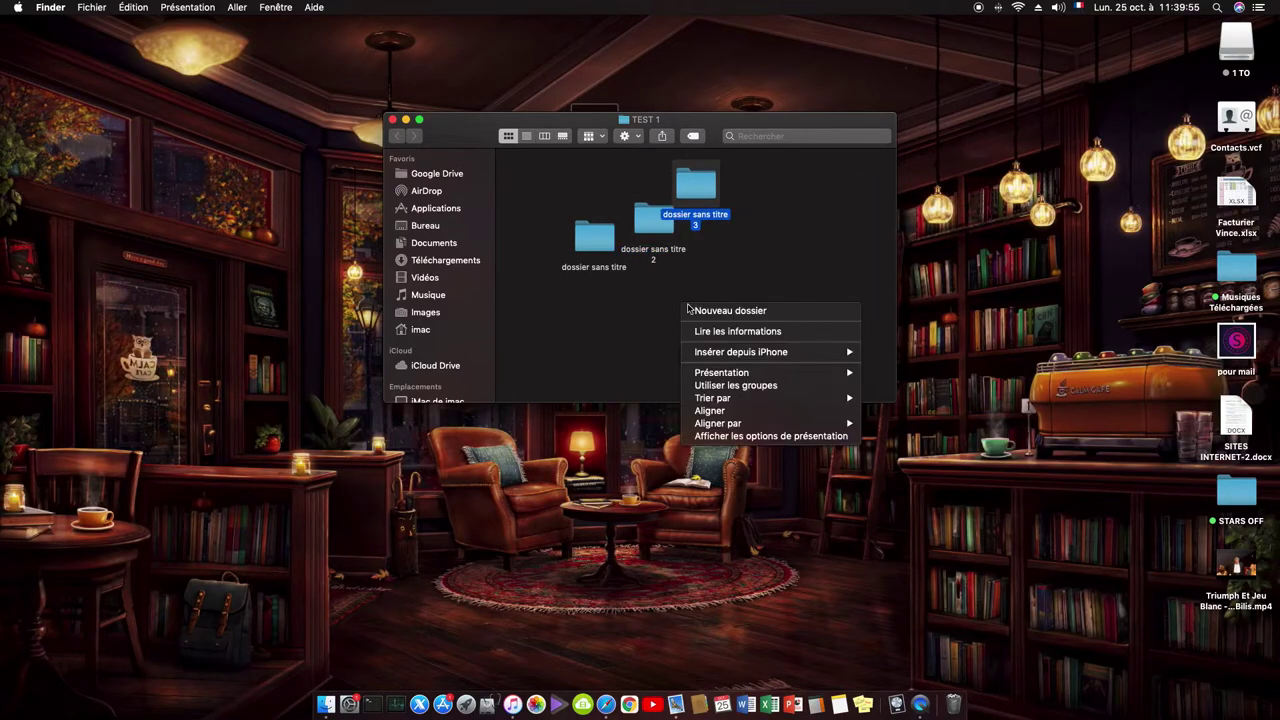
click(700, 316)
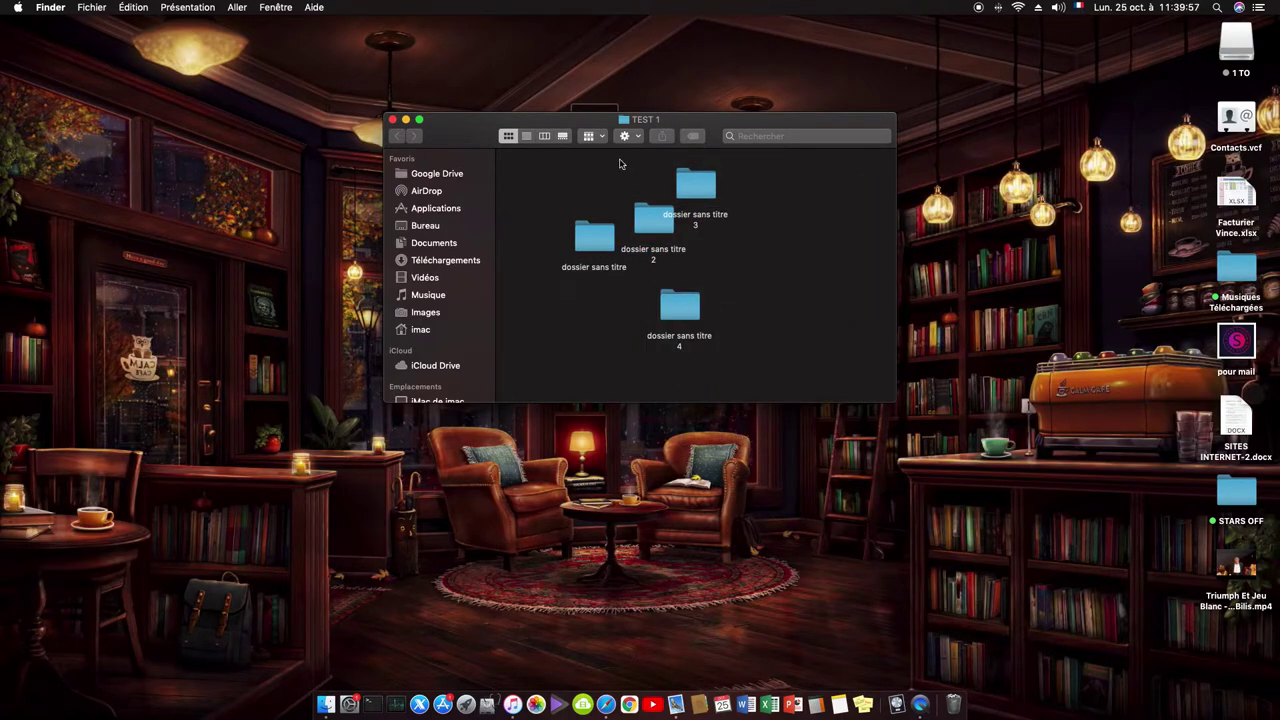
Step: Align the four folders inside TEST 1 and close the folder window
click(638, 137)
click(647, 286)
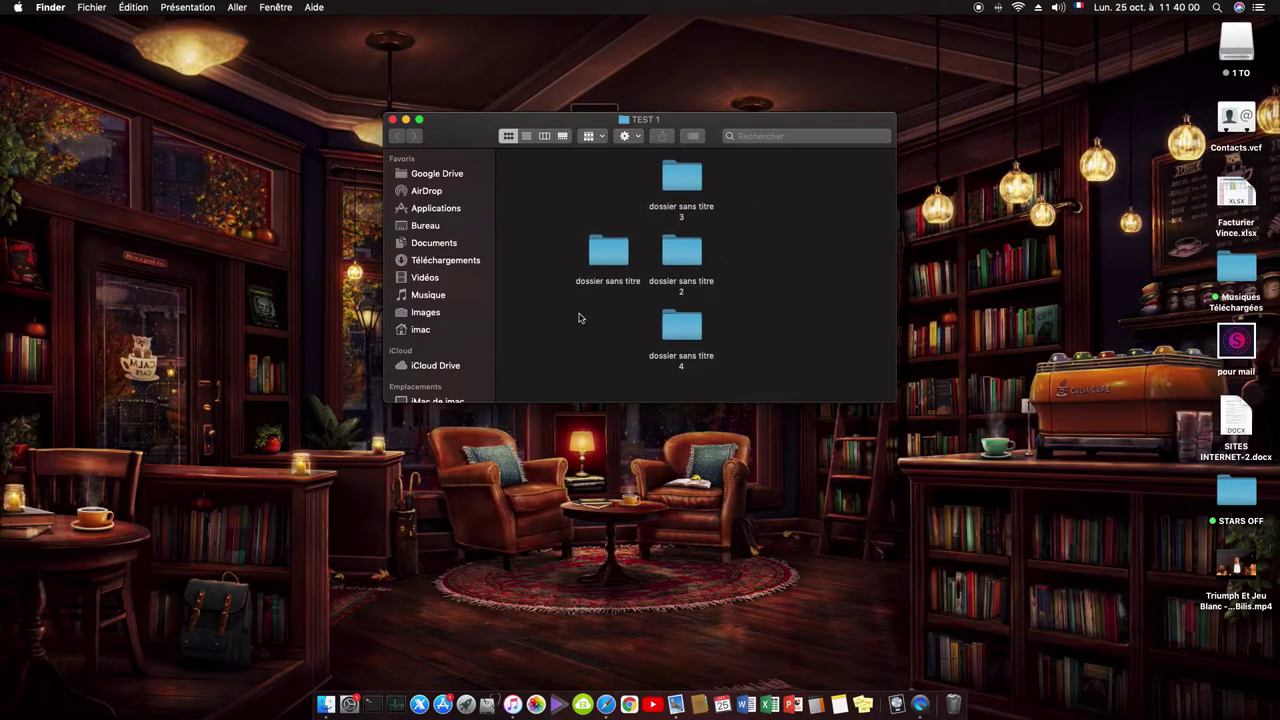
click(392, 119)
click(440, 100)
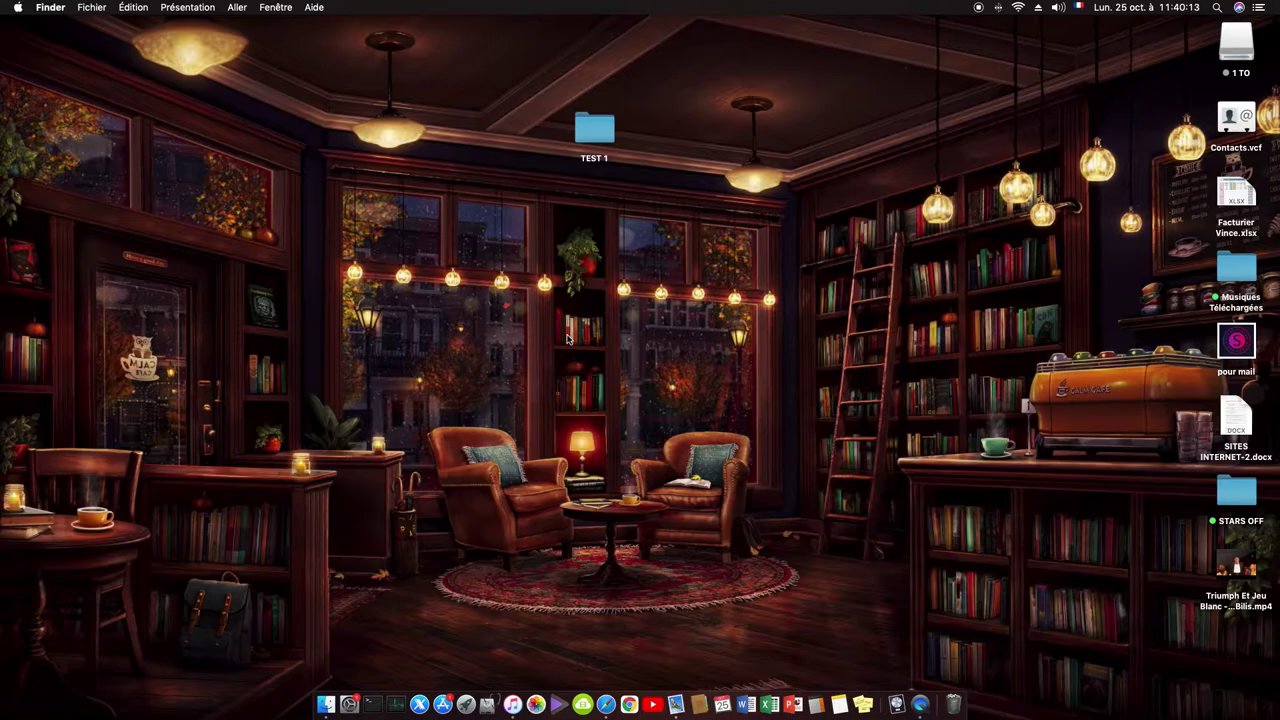
Step: Reopen TEST 1 to review its four folders, close it, and move TEST 1 a little to the left on the desktop
double_click(595, 138)
drag(580, 180, 760, 370)
click(577, 179)
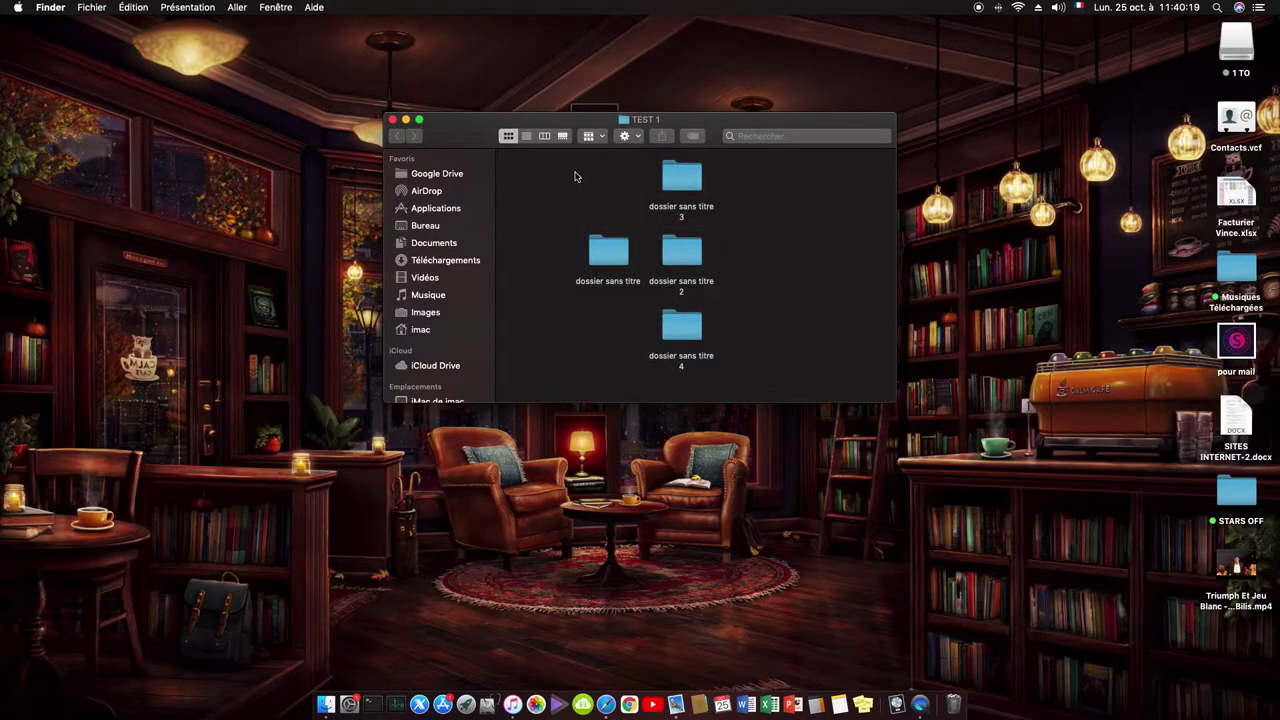
click(393, 119)
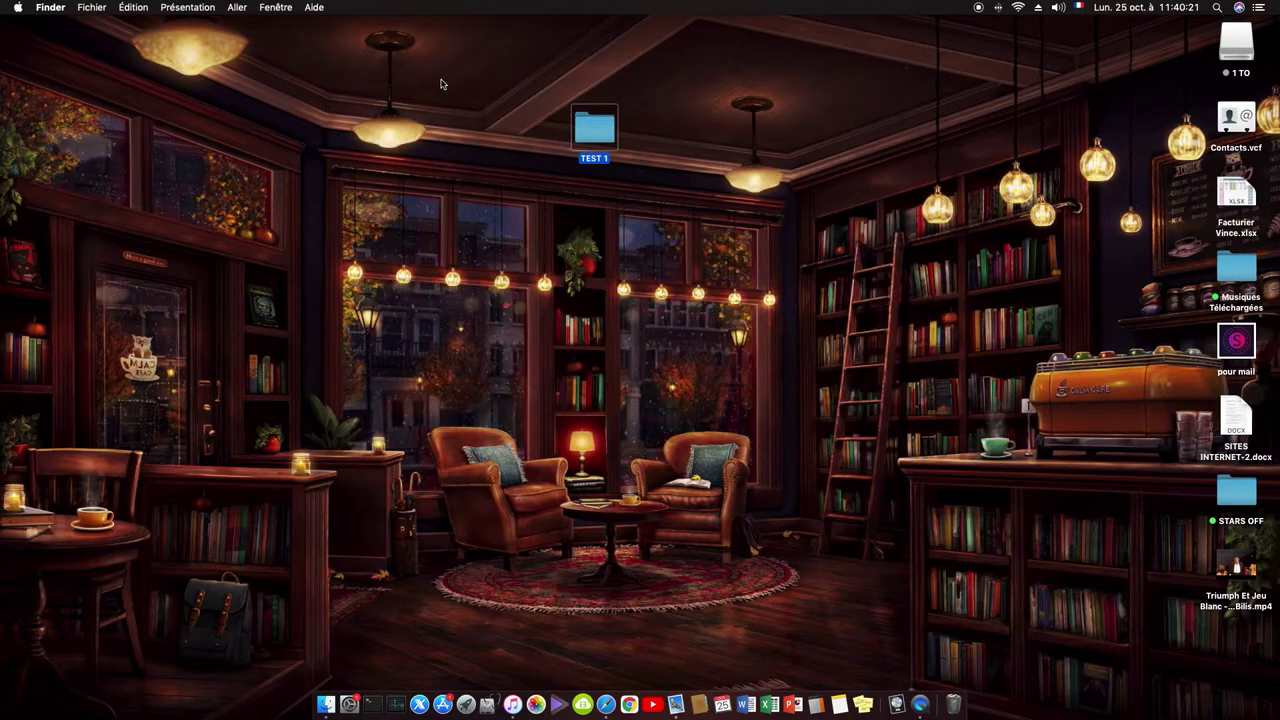
drag(595, 117, 526, 132)
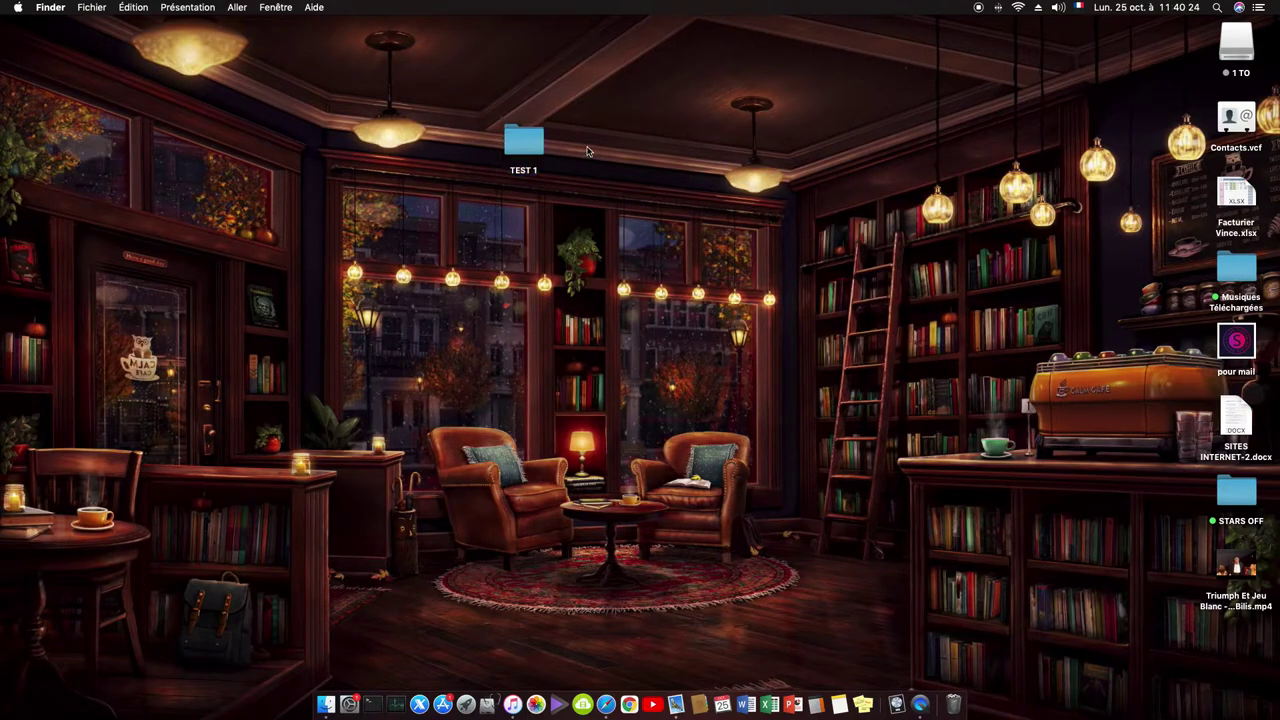
Step: Search Spotlight for "utilitaire de disque", open Utilitaire de disque and reposition its window slightly
click(1216, 9)
text(utili)
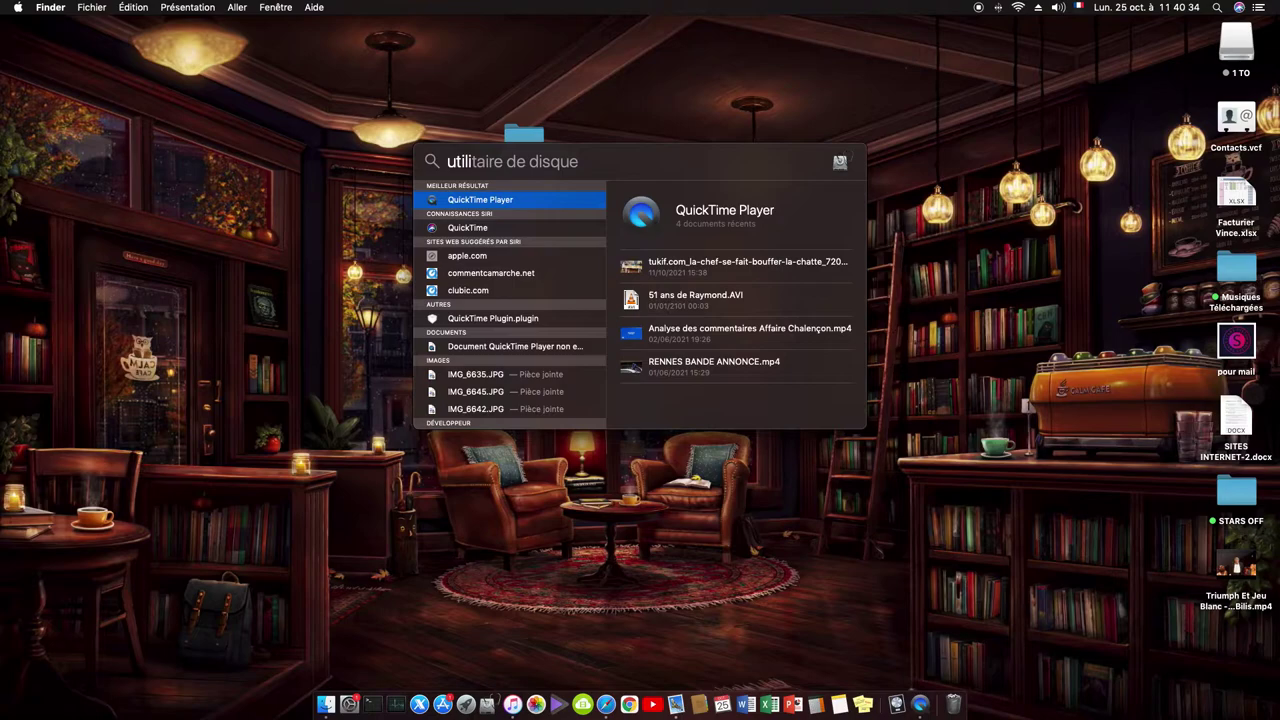
click(990, 197)
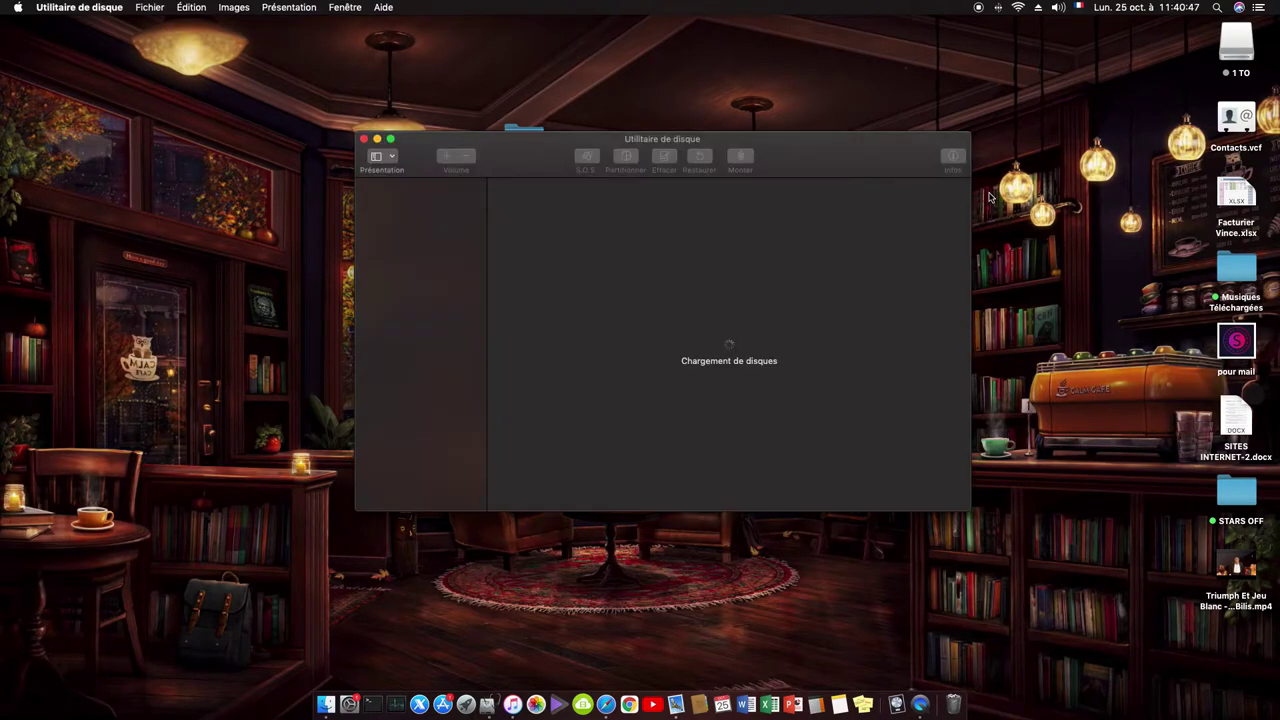
drag(797, 163, 824, 172)
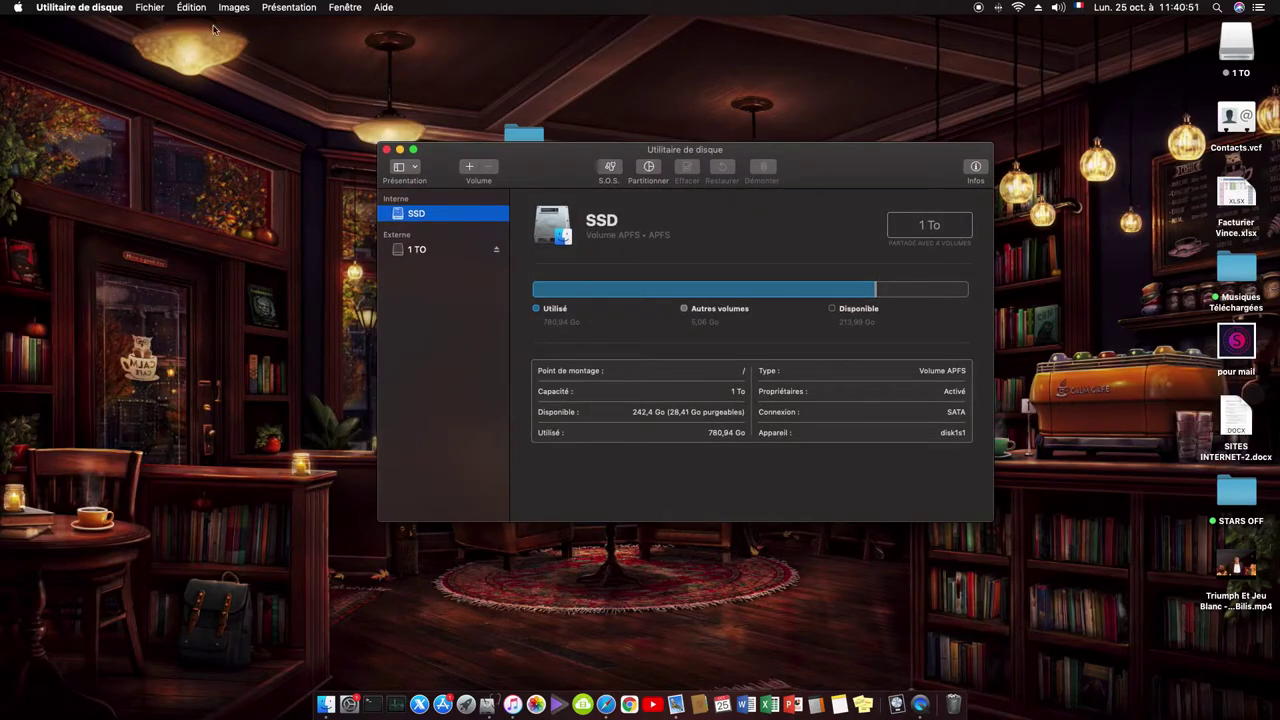
Step: Start a new disk image from a folder and choose TEST 1 on the Bureau as its source
click(152, 8)
mouse_move(243, 24)
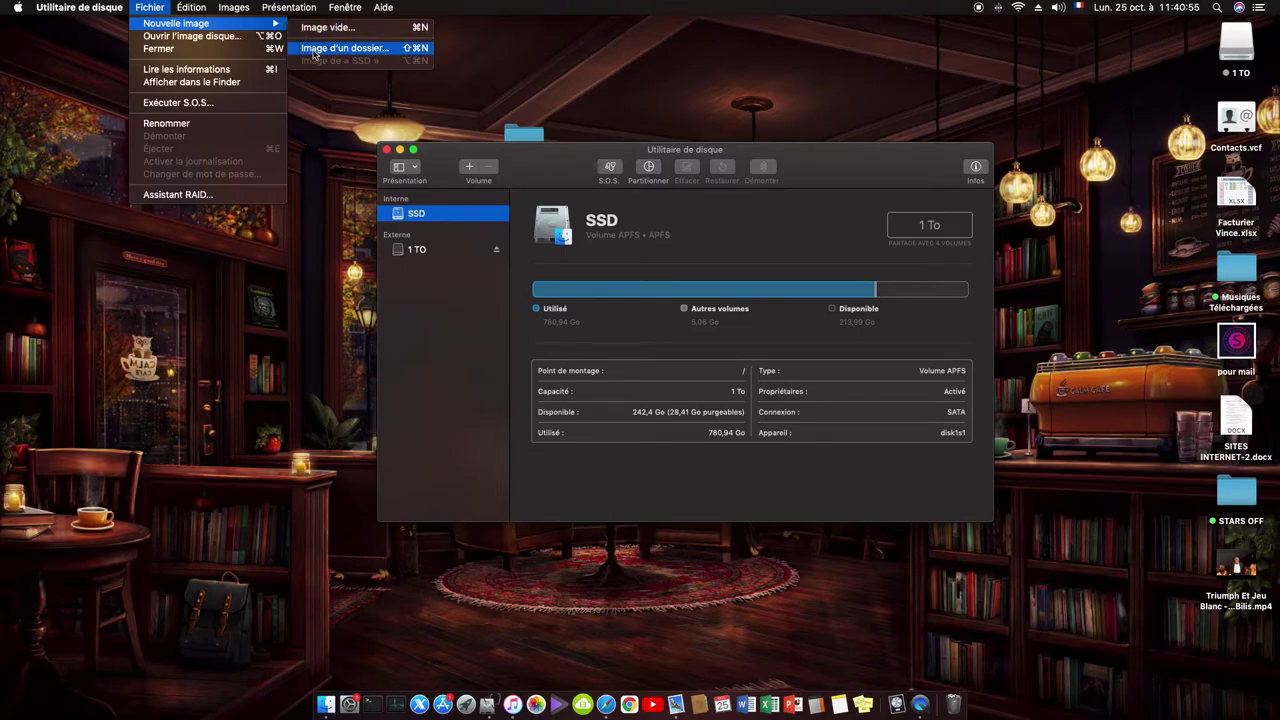
click(371, 48)
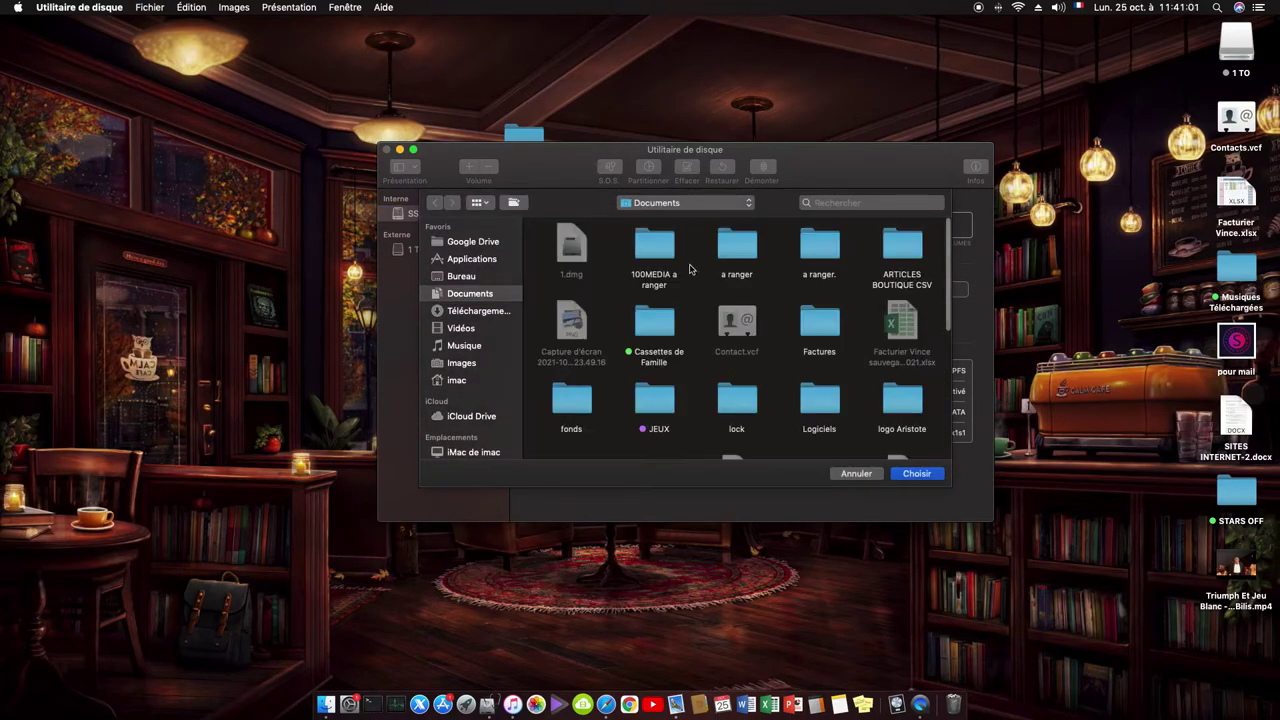
scroll(691, 335, down, 10)
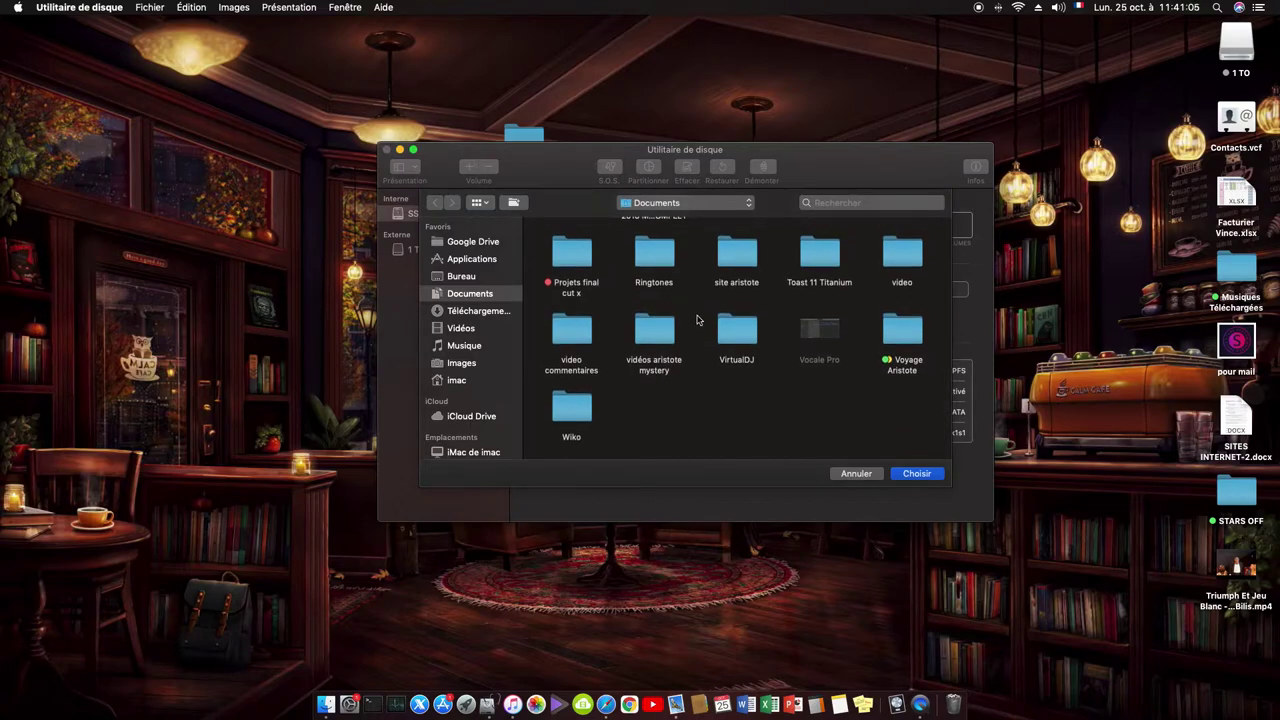
scroll(697, 320, up, 3)
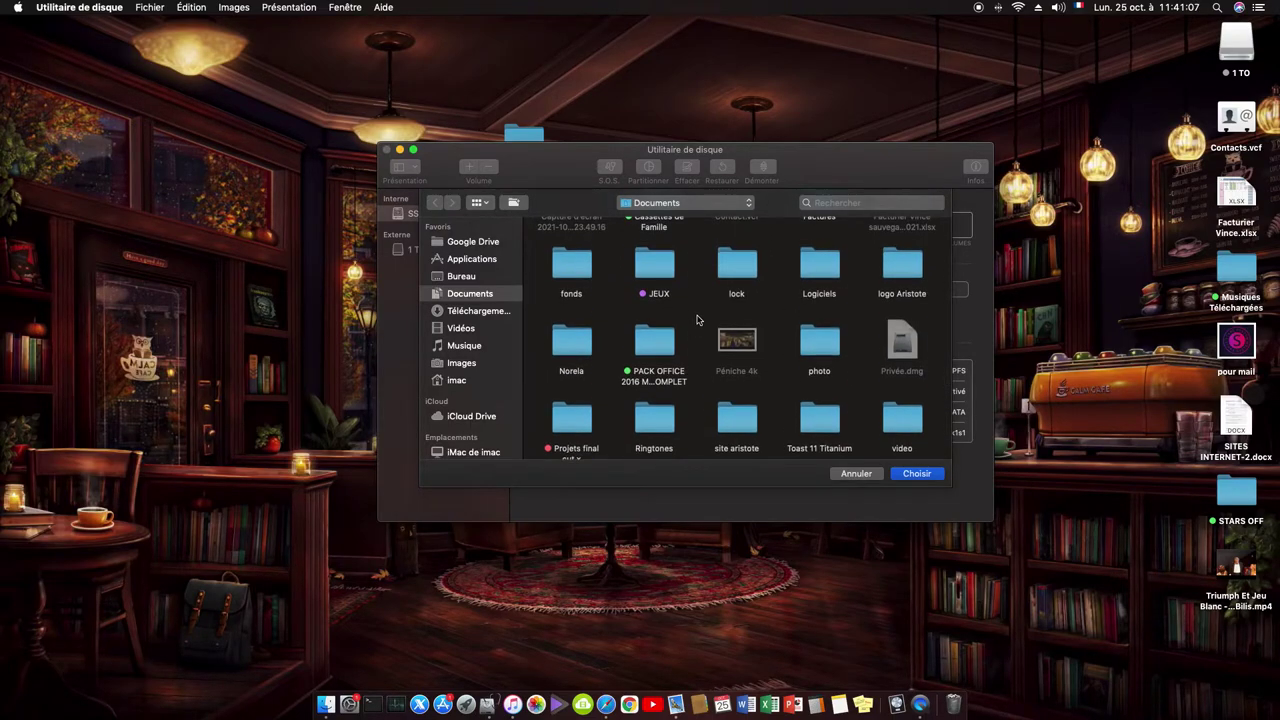
scroll(697, 320, up, 3)
scroll(697, 320, down, 4)
scroll(697, 320, down, 3)
scroll(697, 320, up, 2)
scroll(697, 320, up, 3)
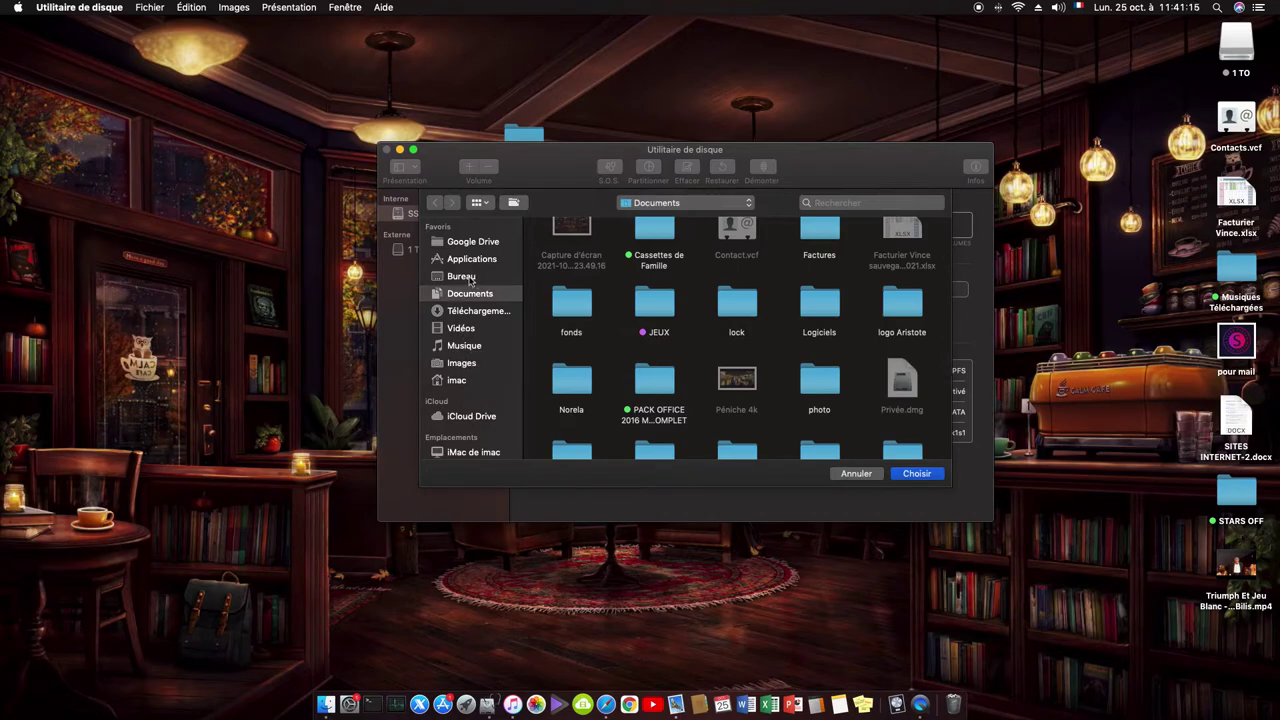
click(469, 278)
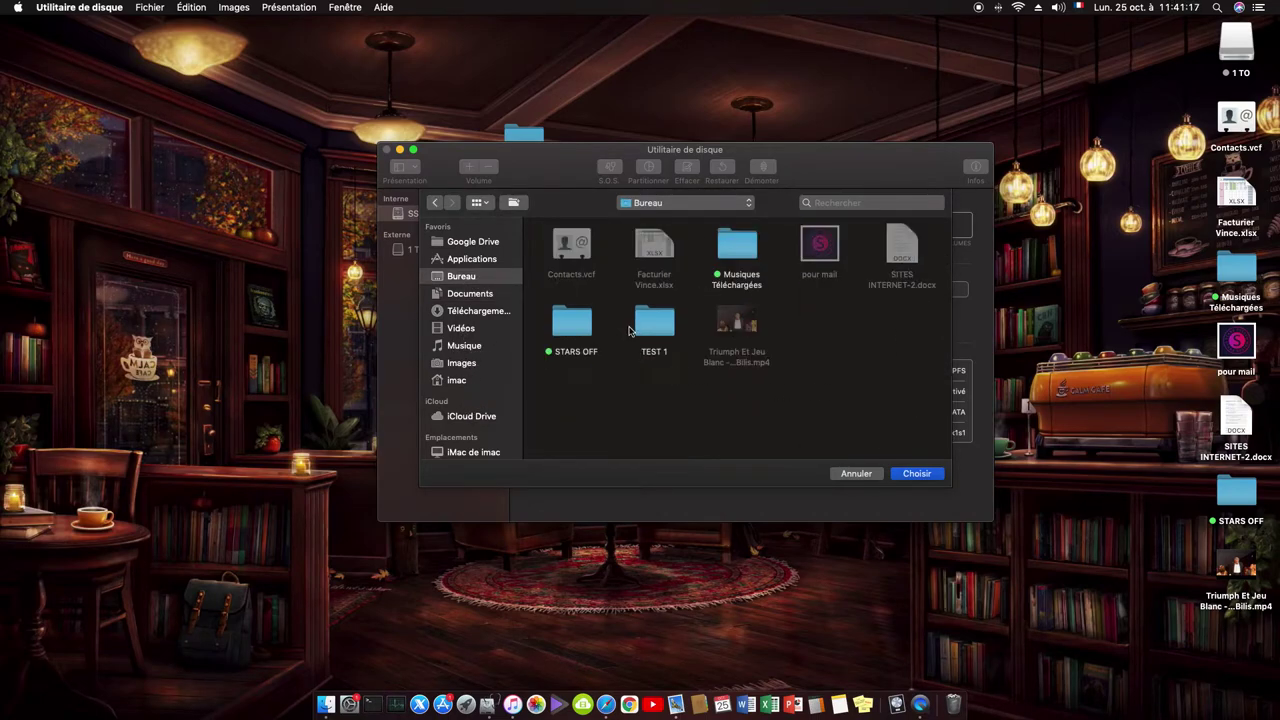
click(658, 326)
click(913, 475)
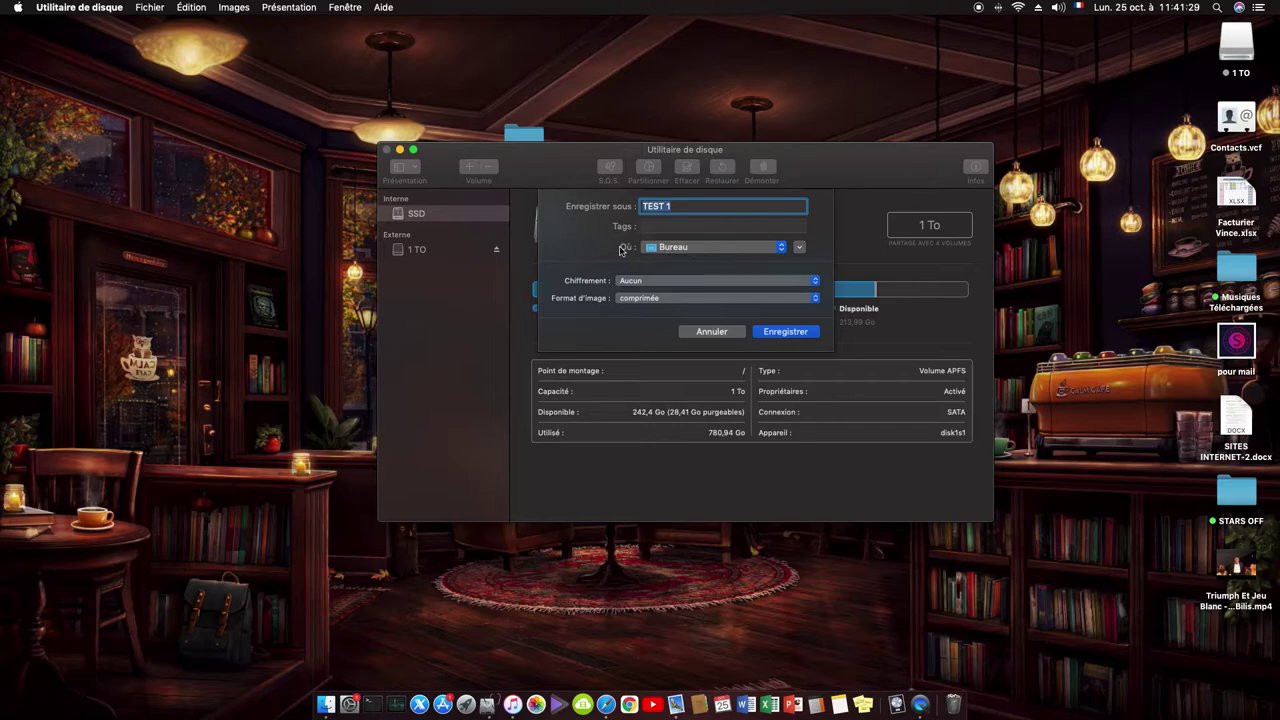
Step: Name the disk image TEST 1 and set its encryption to Chiffrement AES 128 bits (recommandé)
text(TEST 1)
click(668, 284)
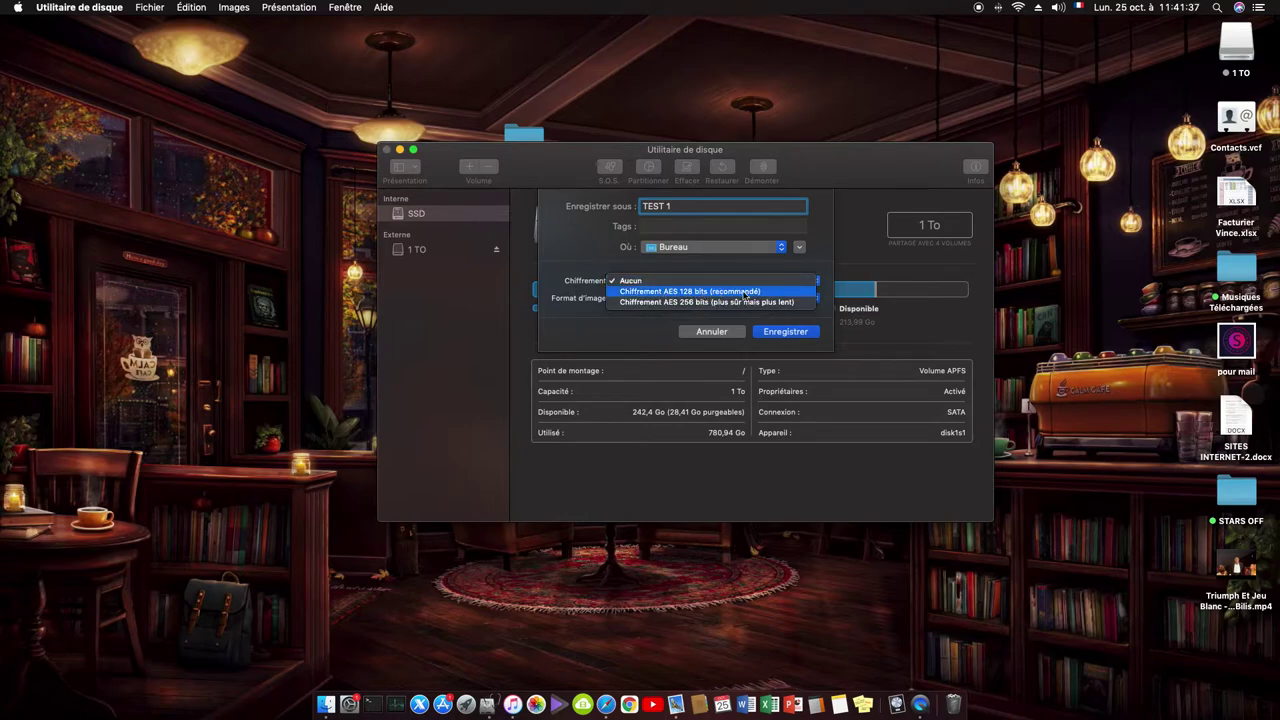
click(704, 293)
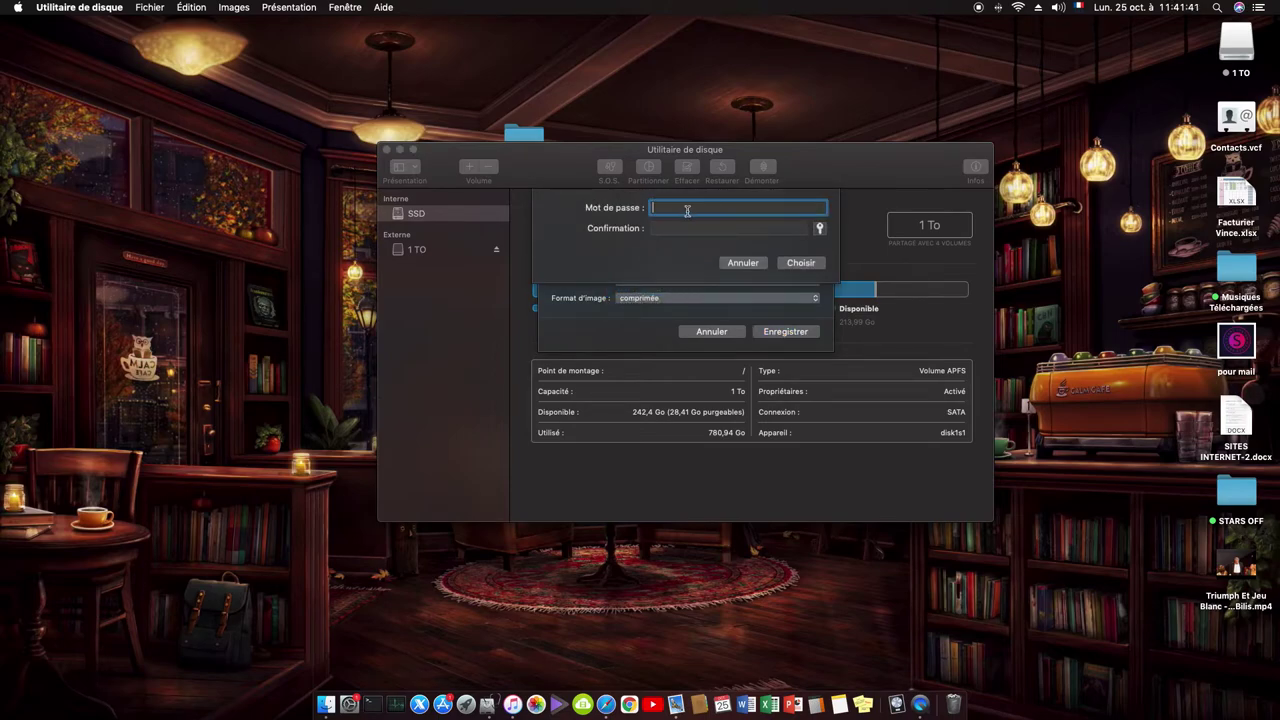
Step: Enter and confirm the disk image's encryption password, and accept it
text(•)
click(711, 228)
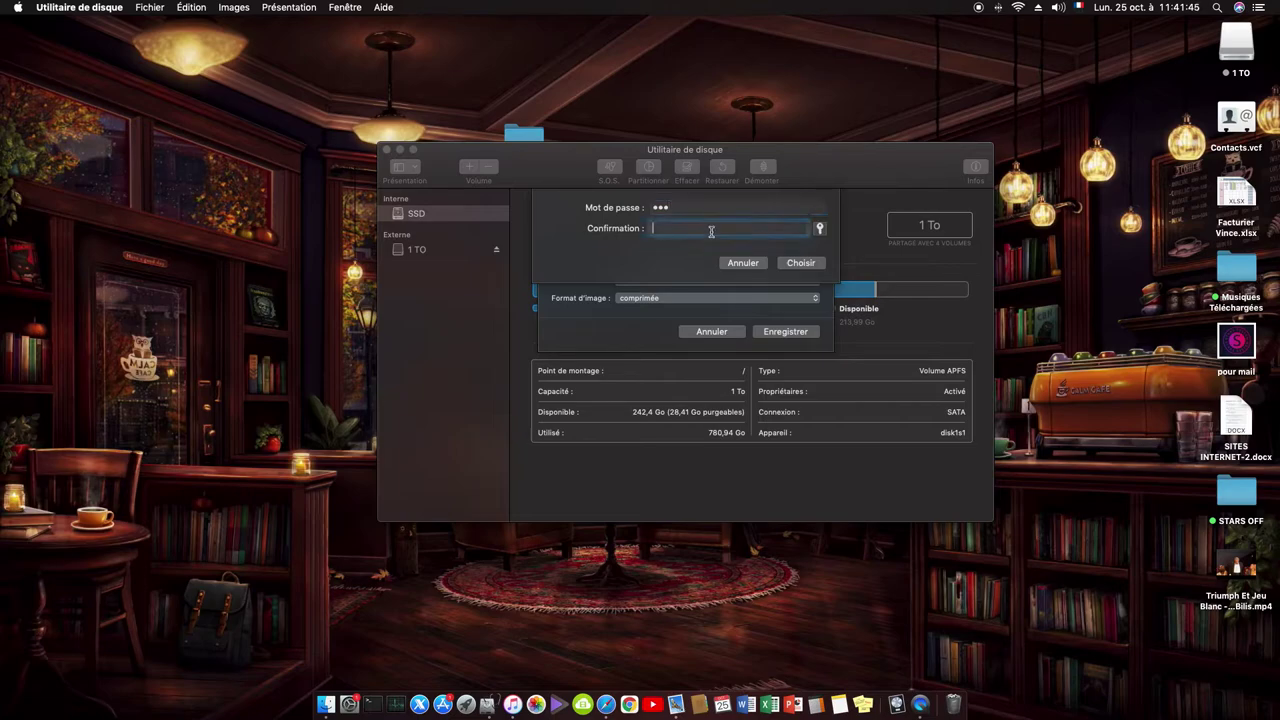
text(•)
click(800, 263)
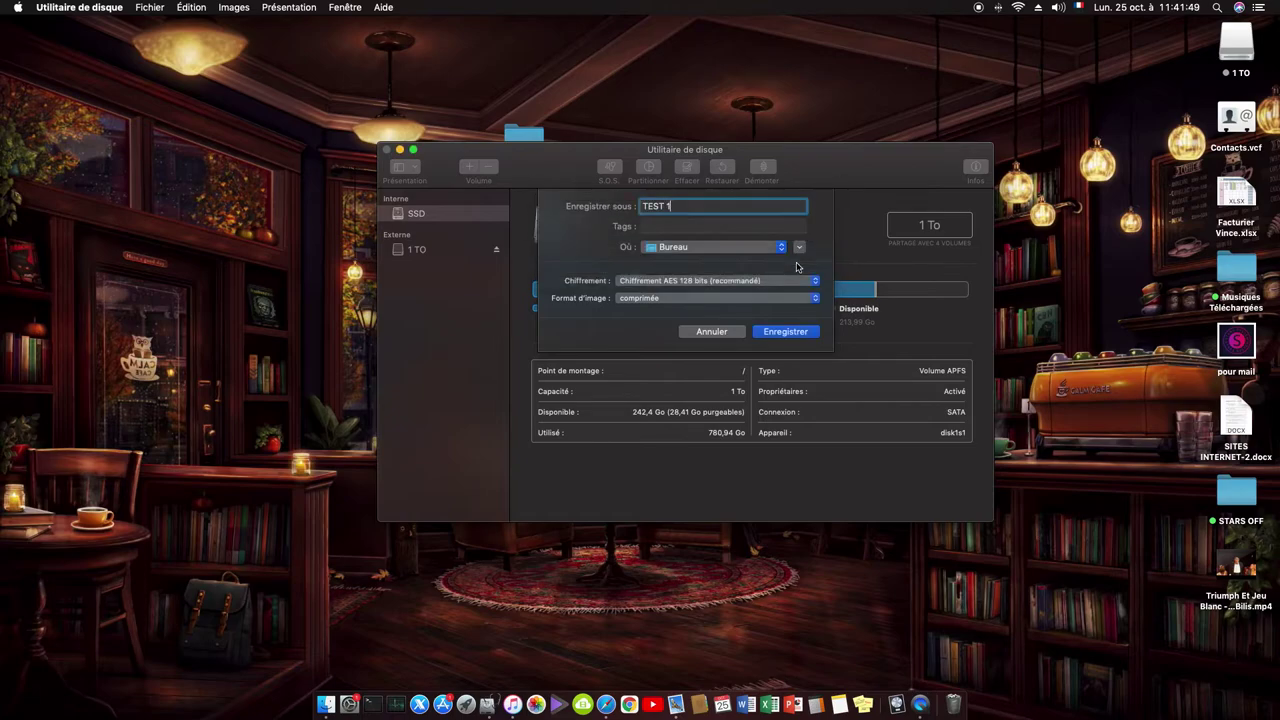
Step: Set the image format to lecture/écriture and try to save the TEST 1 disk image to the Bureau
click(656, 300)
click(656, 300)
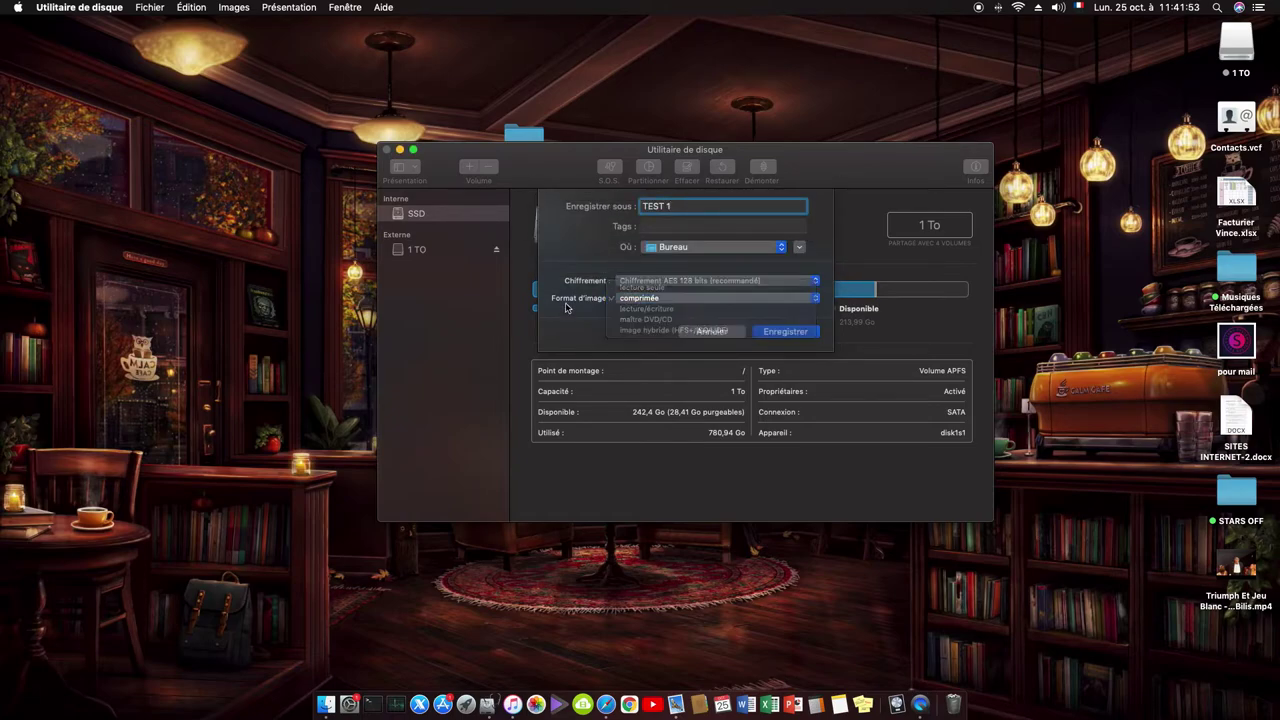
click(660, 301)
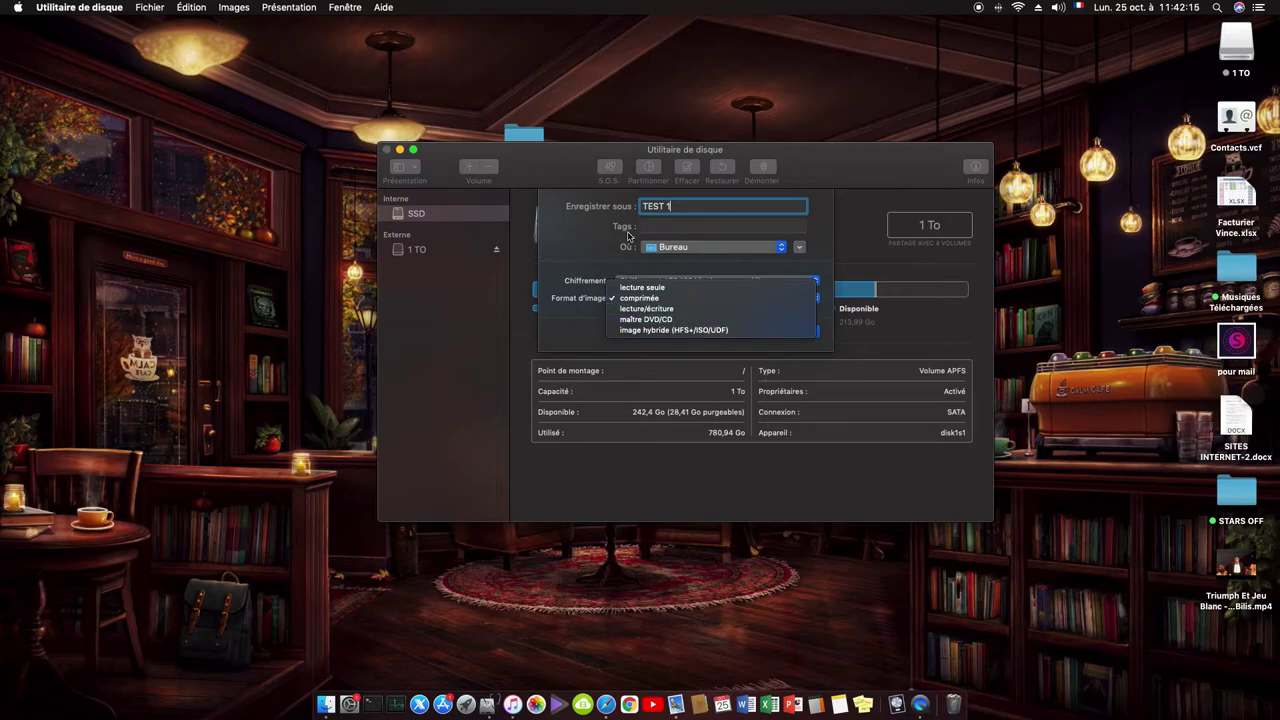
click(682, 311)
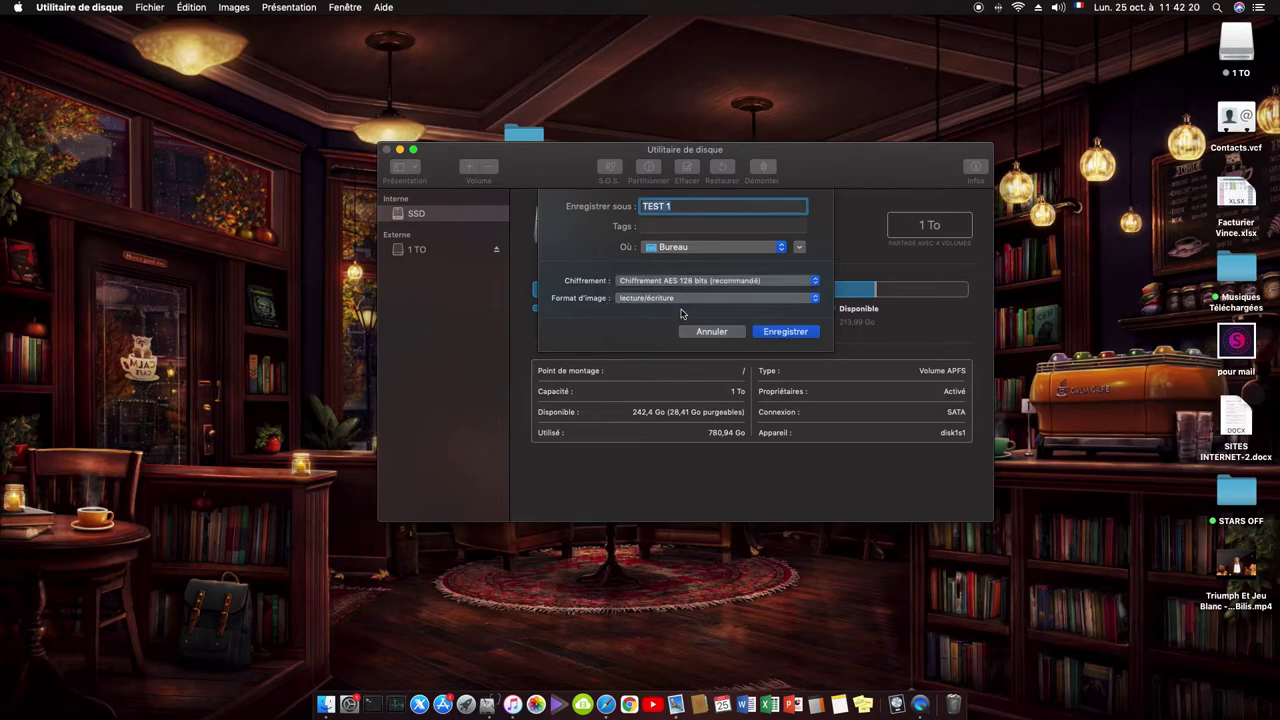
click(785, 331)
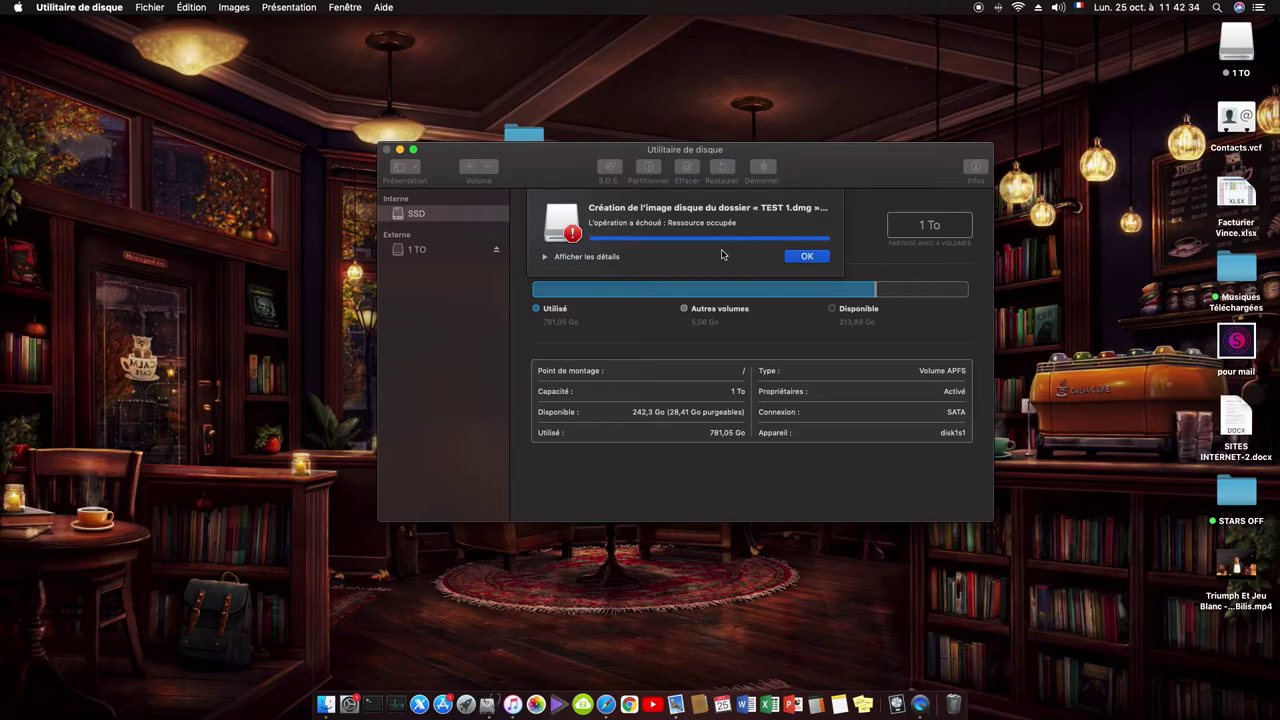
click(806, 257)
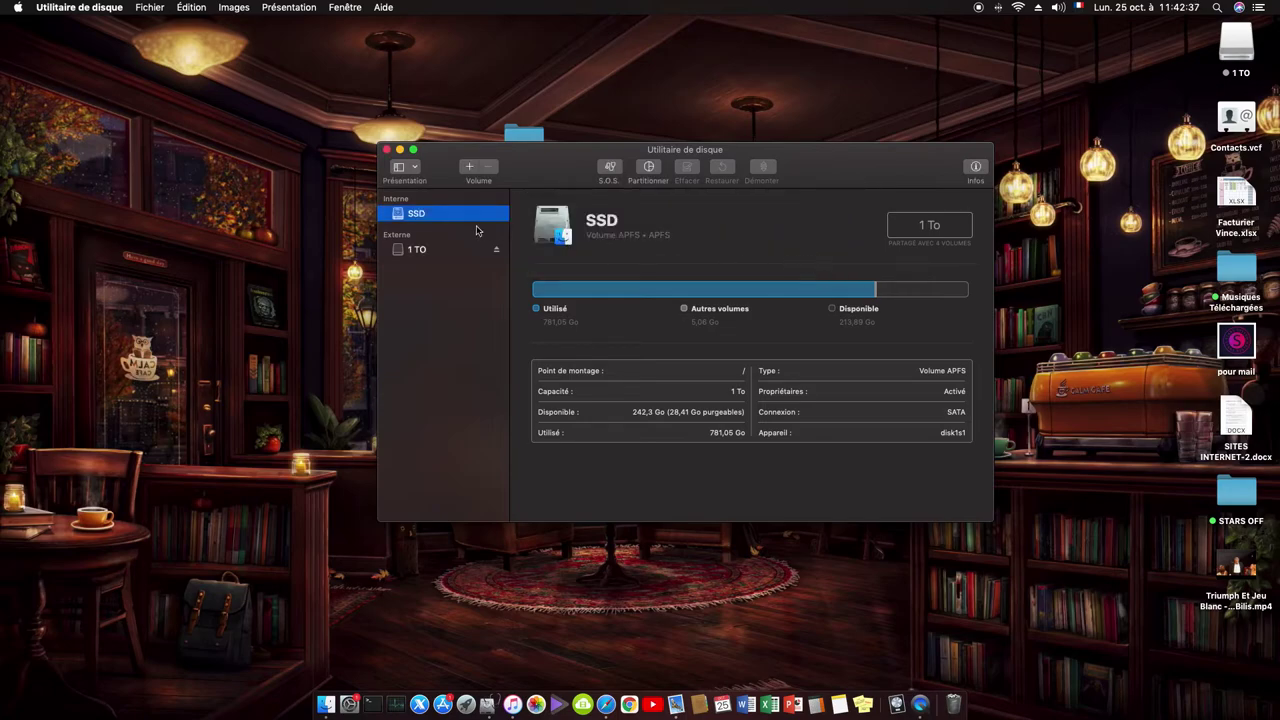
Step: Copy the "pour mail" file from the desktop into the TEST 1 folder and close the folder window
drag(495, 155, 545, 235)
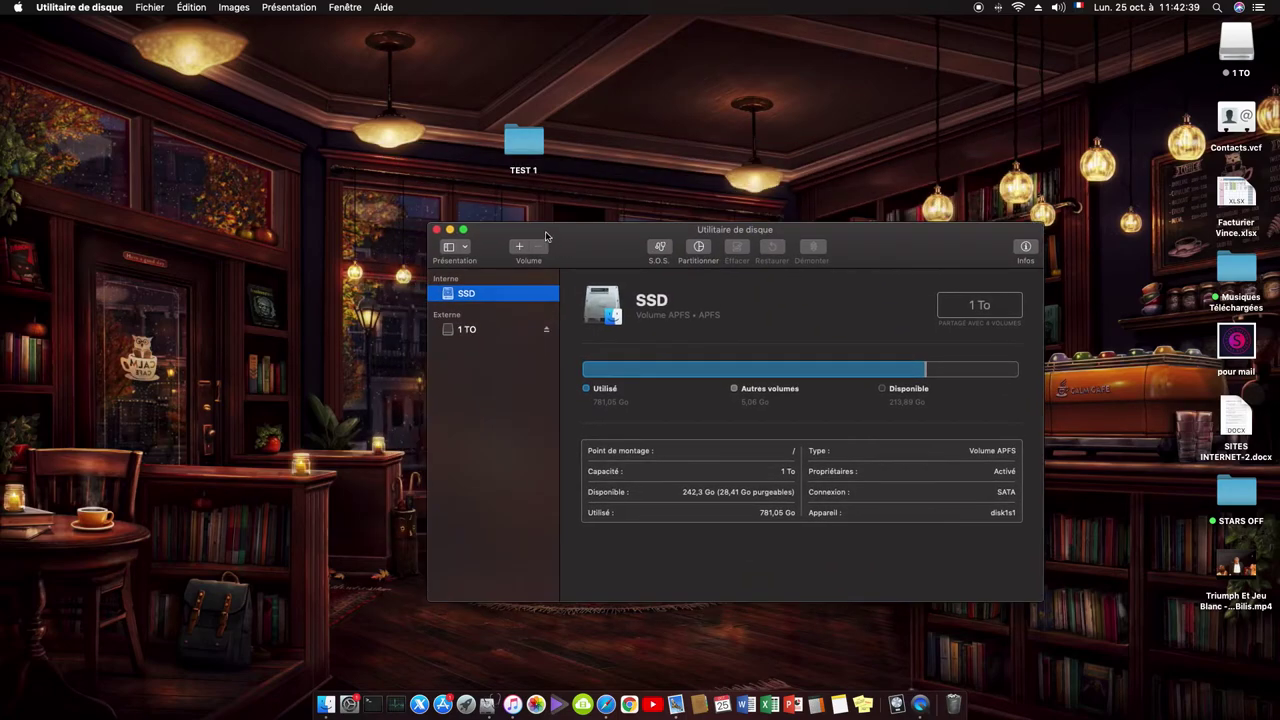
right_click(1234, 343)
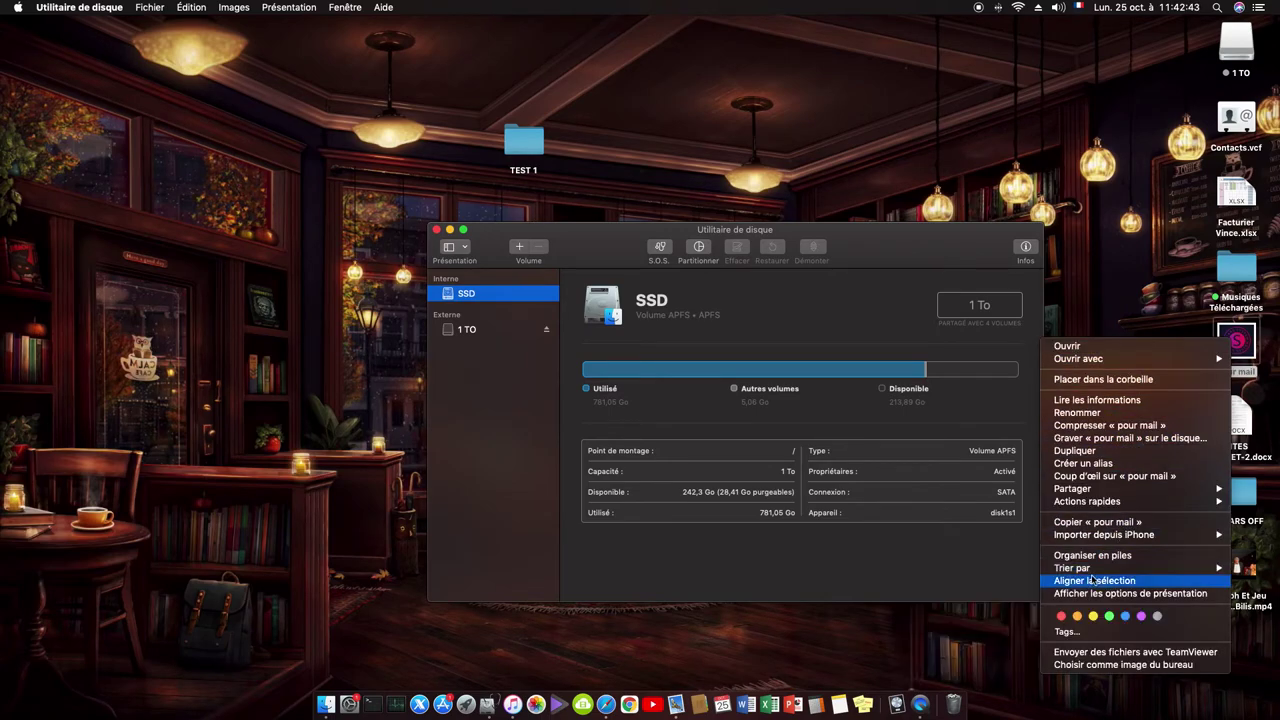
click(1081, 522)
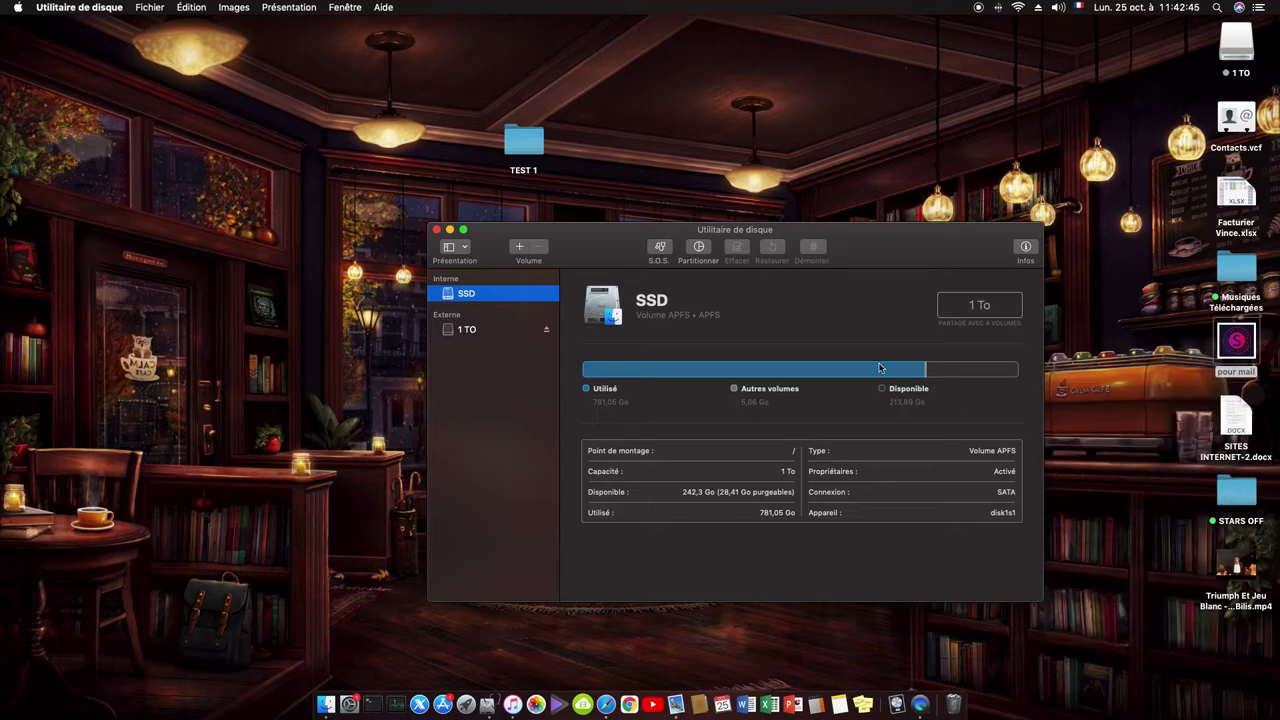
click(524, 150)
double_click(519, 143)
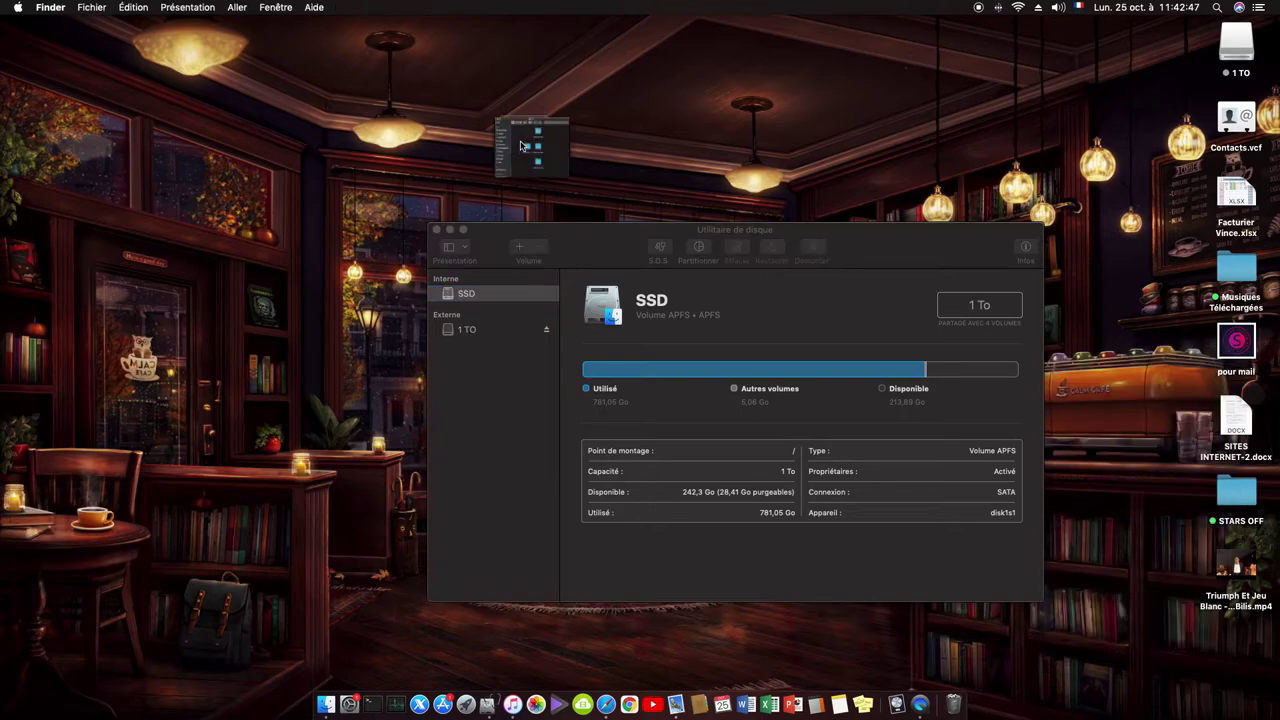
right_click(561, 184)
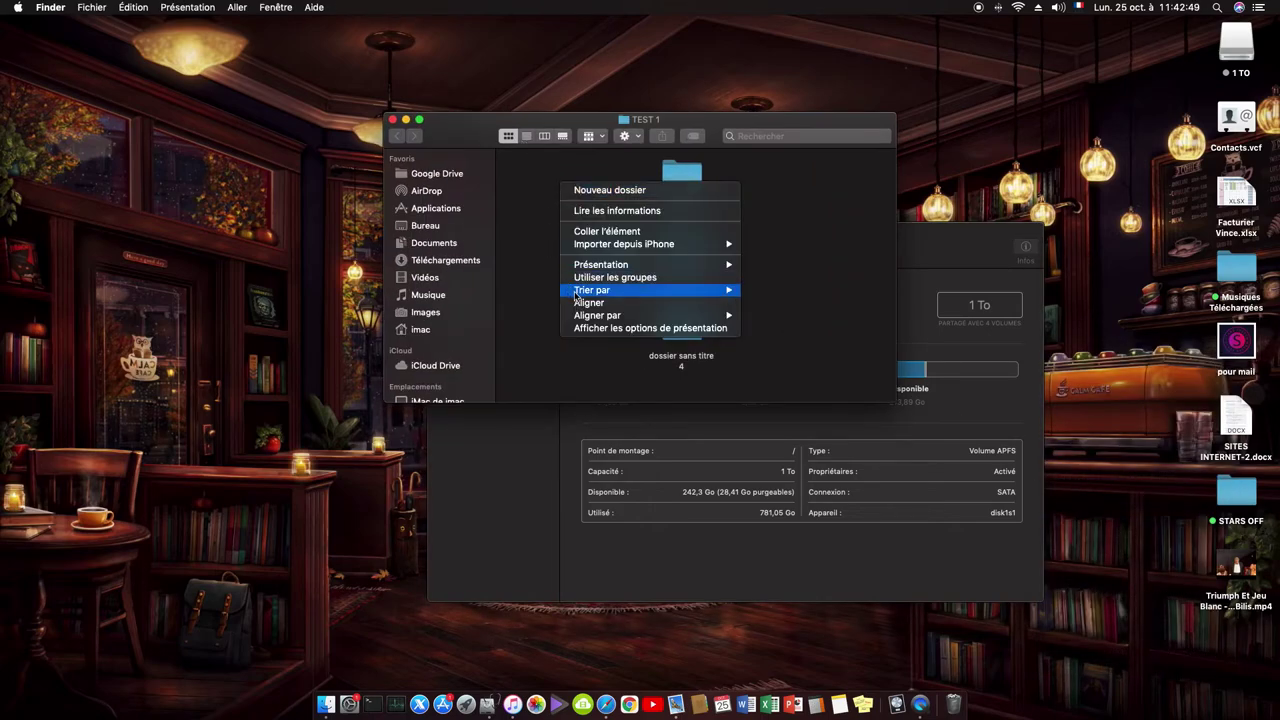
click(579, 232)
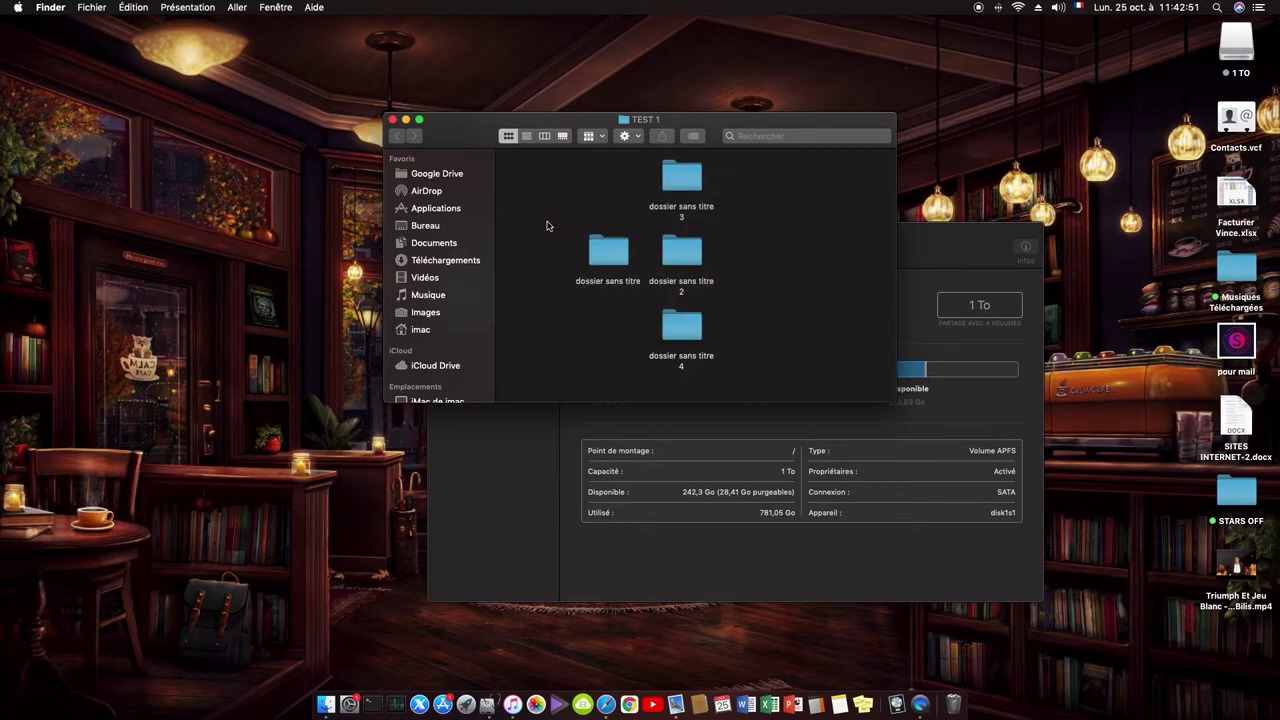
click(392, 119)
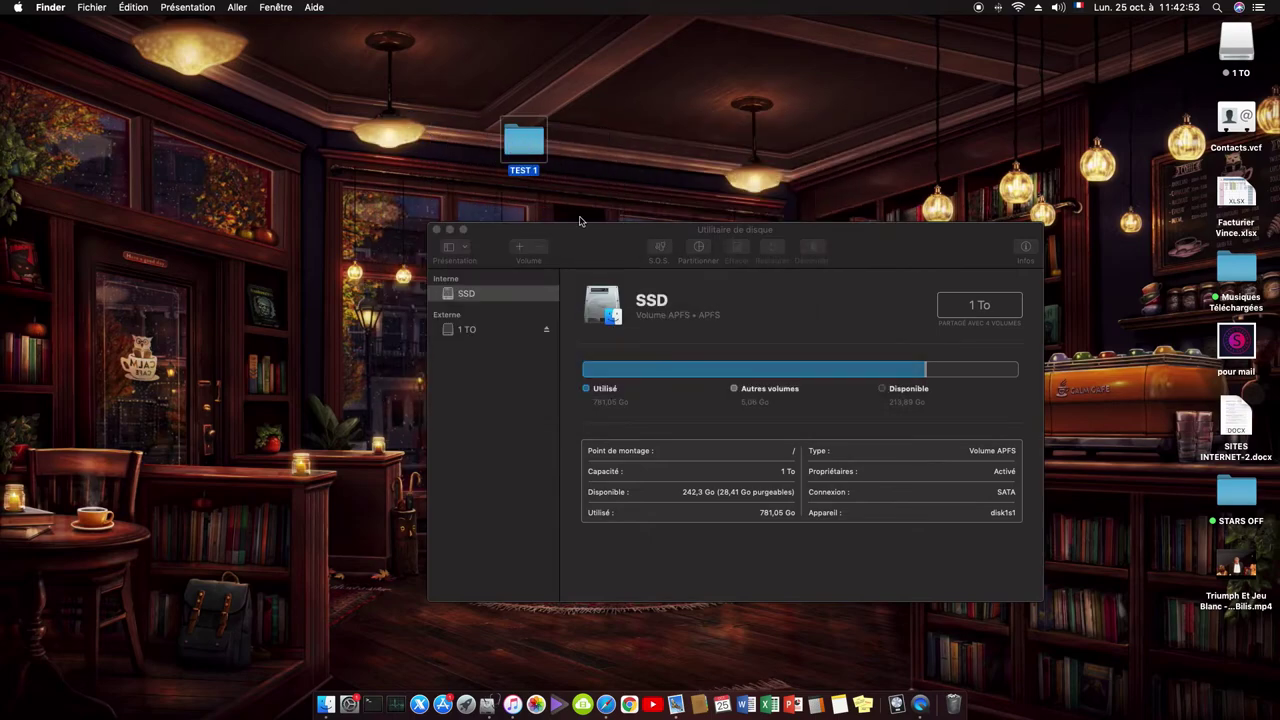
Step: Start another new disk image from a folder, using TEST 1 on the Bureau as its source
drag(589, 243, 569, 211)
click(148, 7)
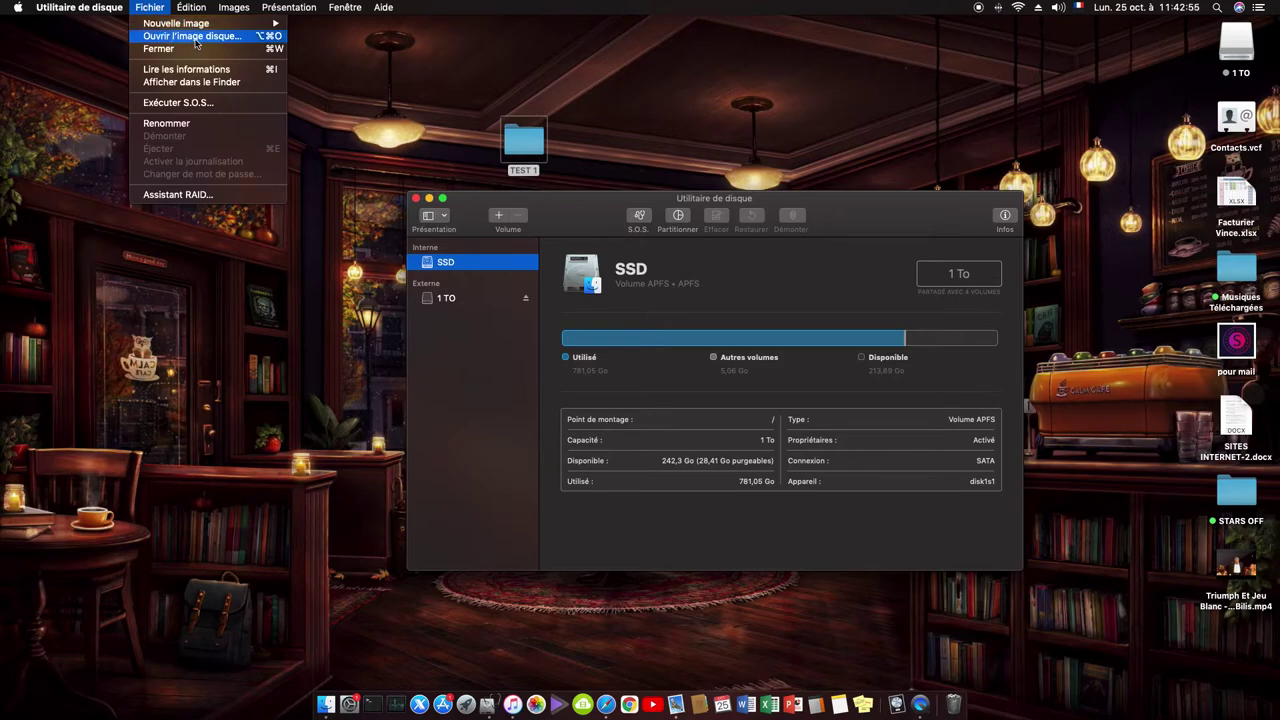
mouse_move(238, 27)
click(344, 48)
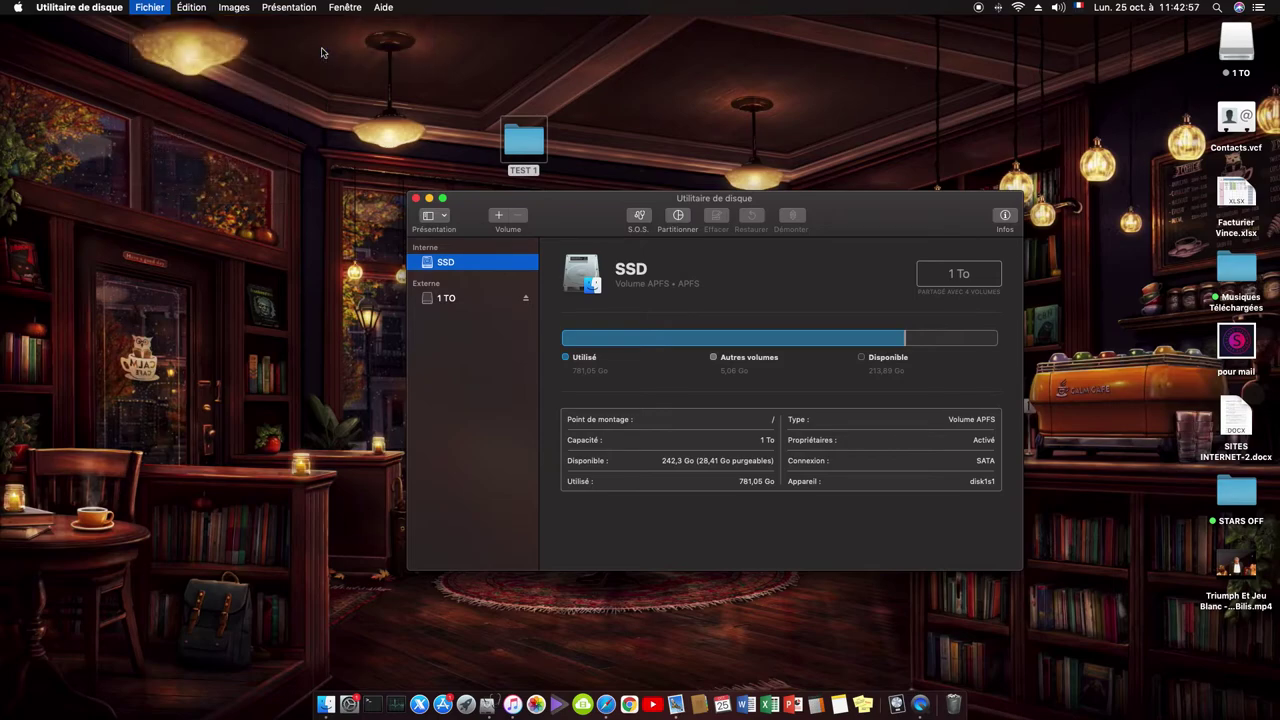
click(684, 374)
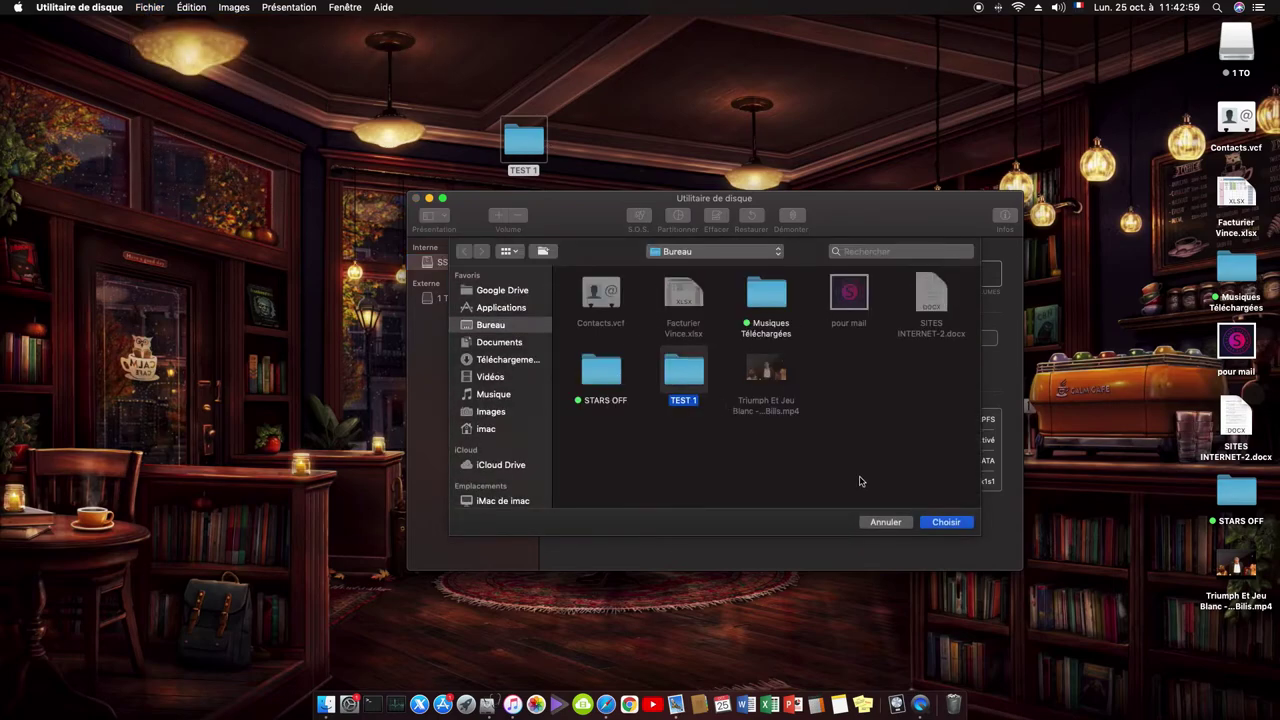
click(929, 521)
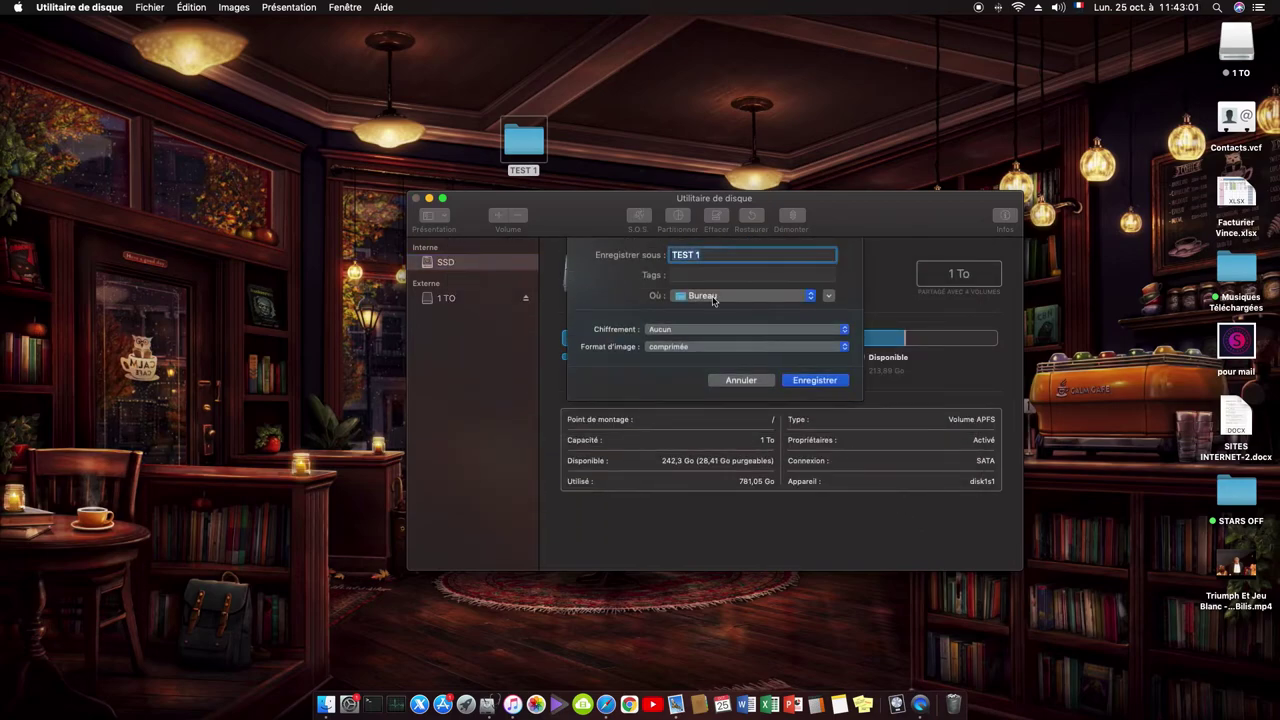
Step: Set the encryption to Chiffrement AES 128 bits (recommandé), then enter, confirm and accept the disk image password
click(708, 332)
click(697, 336)
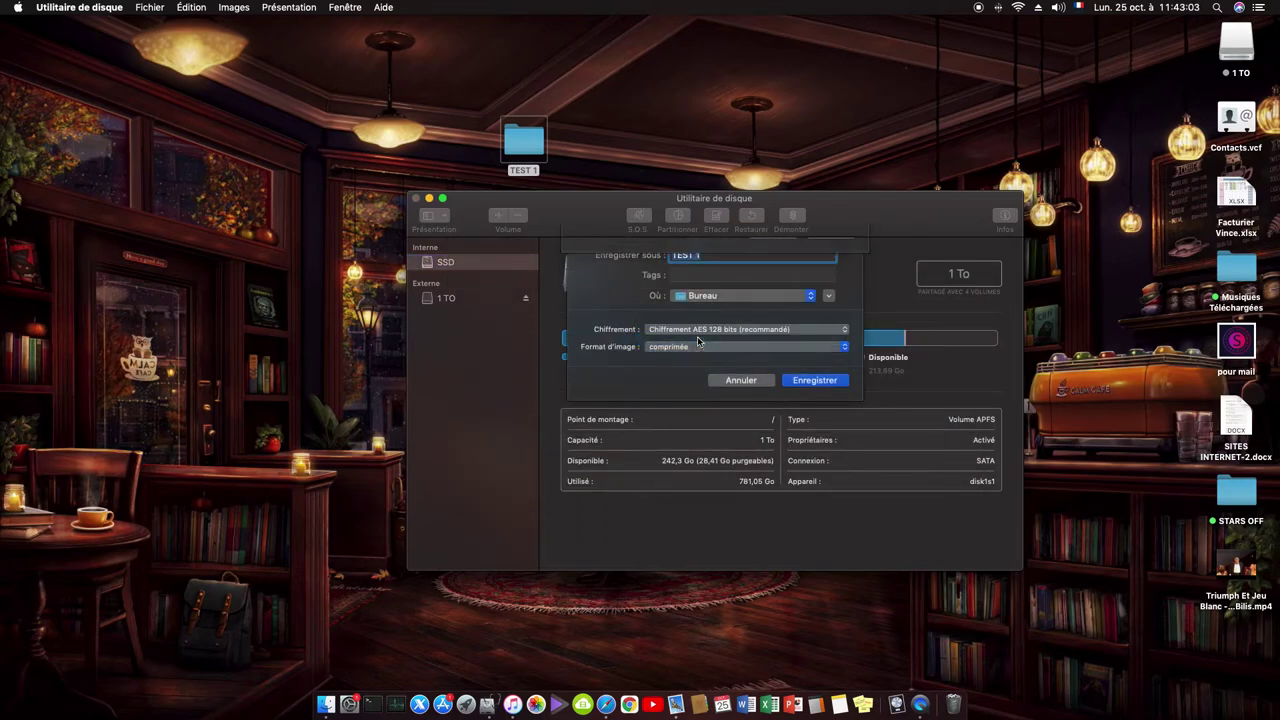
text(••)
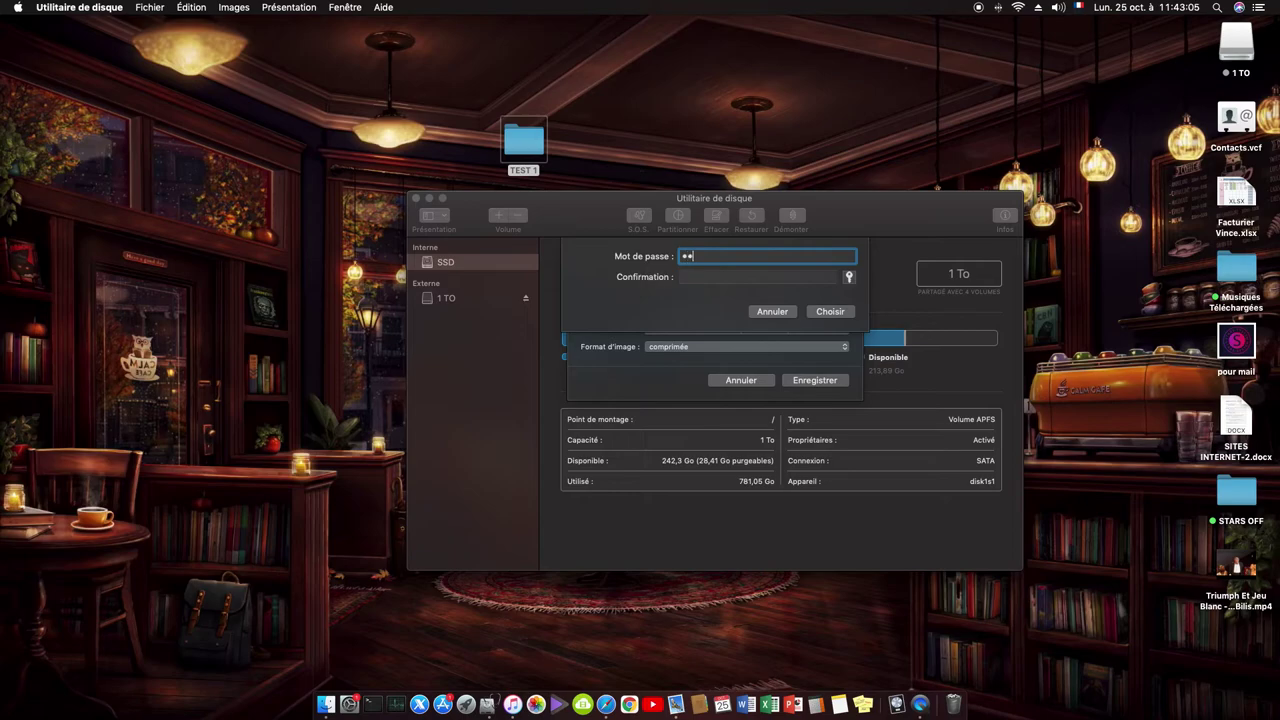
click(733, 280)
text(••)
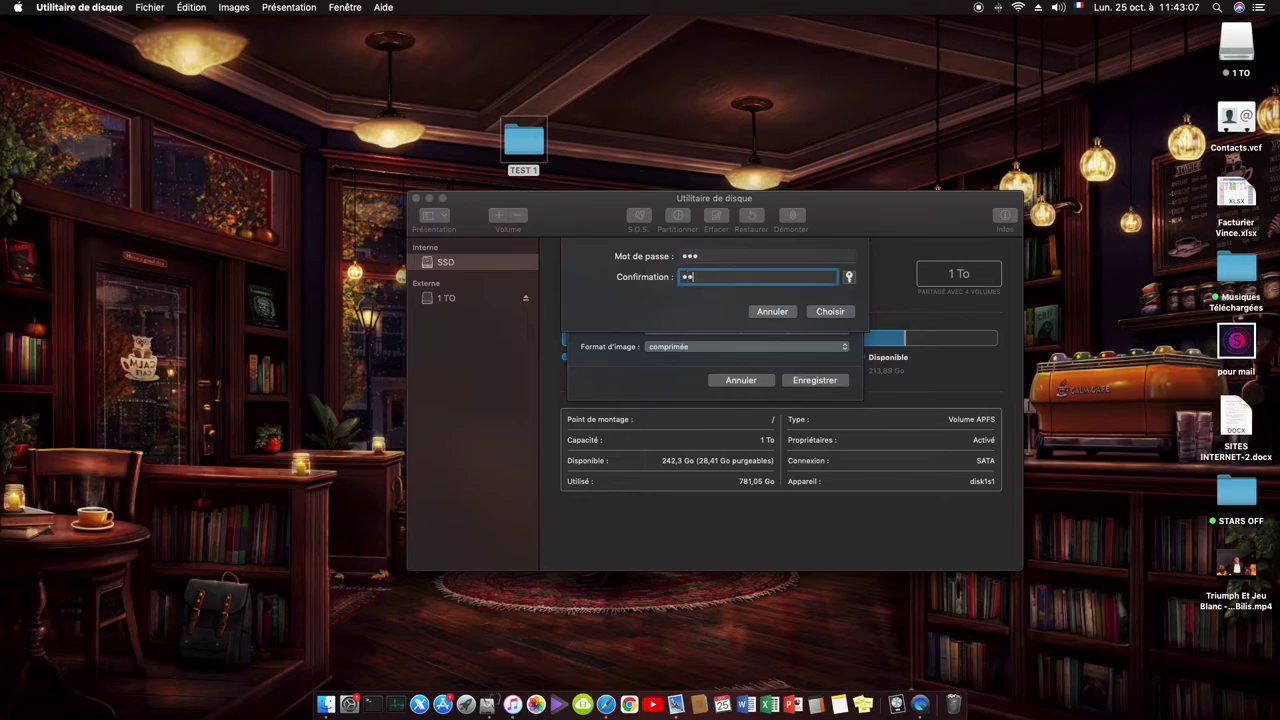
click(829, 312)
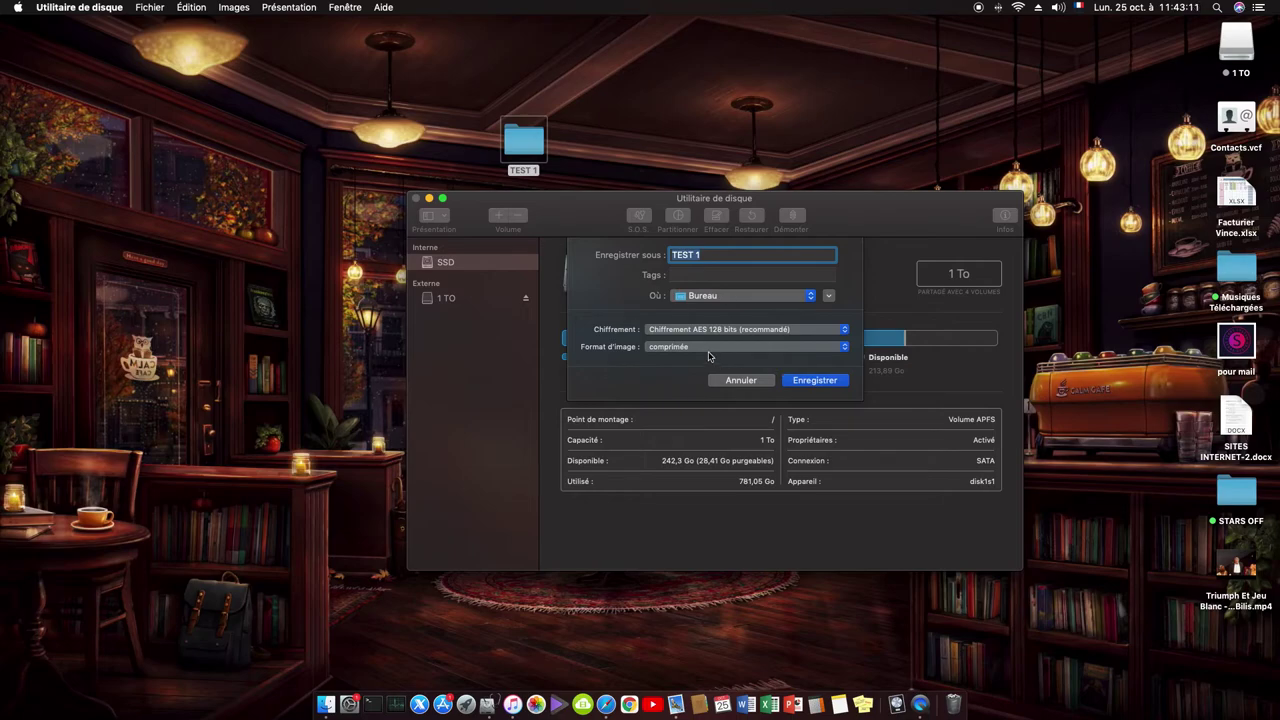
Step: Set the image format to lecture/écriture, save the TEST 1 disk image to the Bureau and dismiss the completion dialog
click(702, 347)
click(712, 361)
click(803, 384)
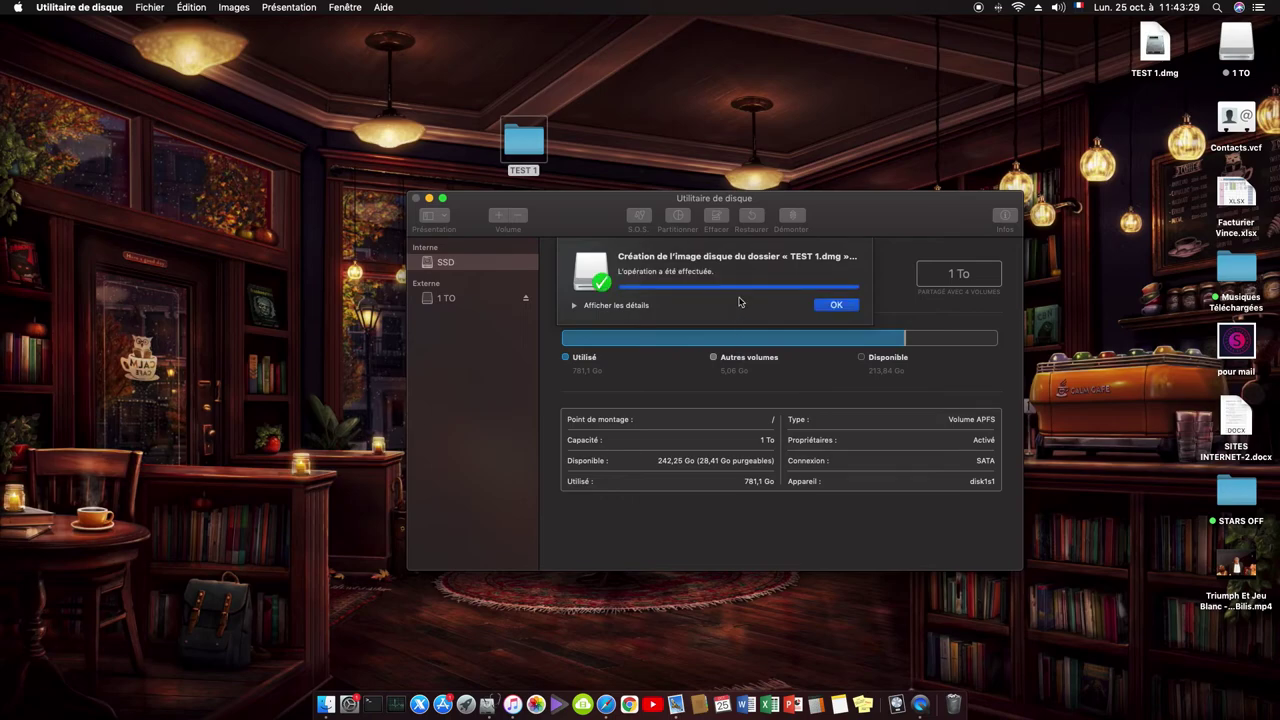
click(831, 305)
Step: Close the Utilitaire de disque window and move the original TEST 1 folder to the trash
click(416, 199)
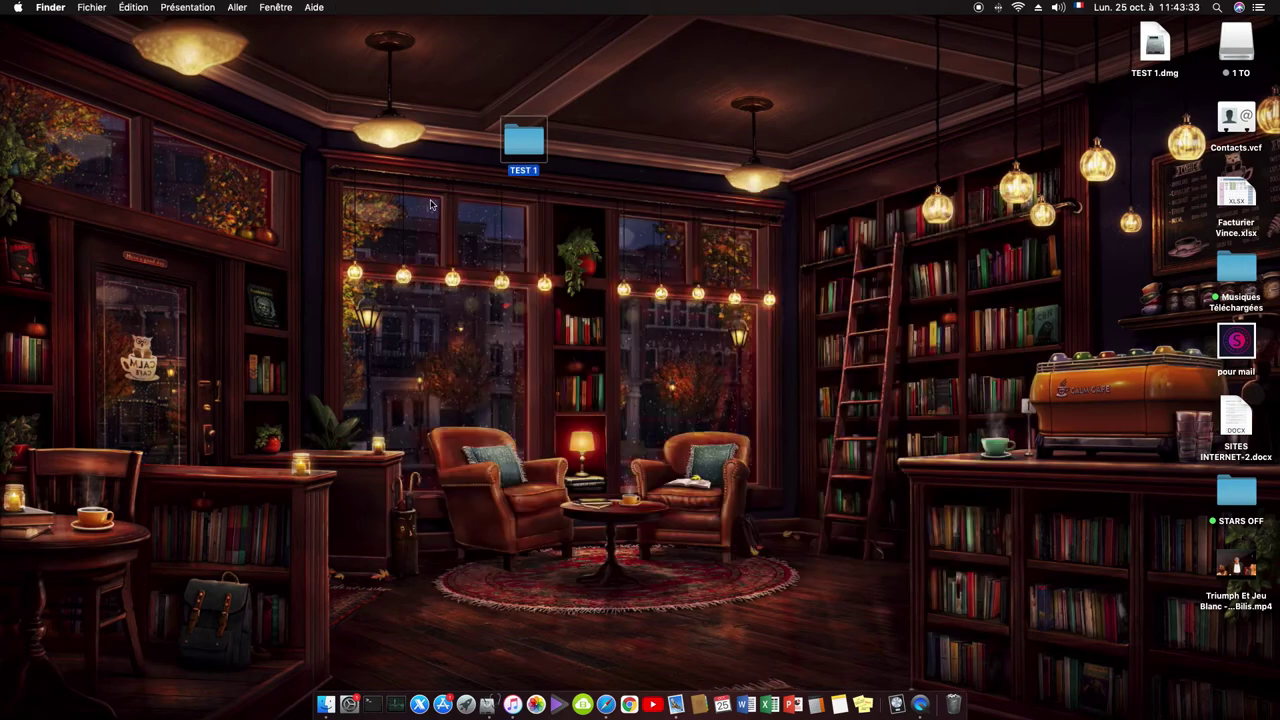
drag(544, 148, 955, 710)
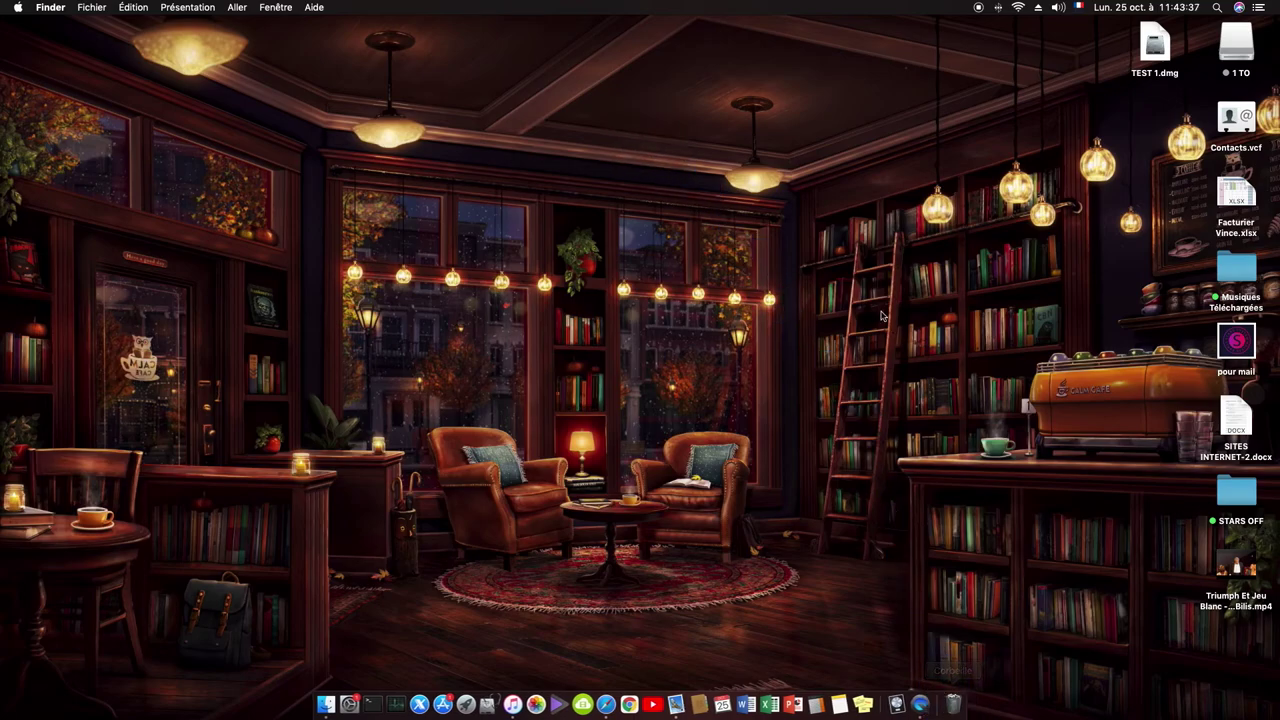
Step: Move TEST 1.dmg to an open area of the desktop and open it by entering the disk image password
drag(1148, 52, 651, 103)
click(634, 91)
double_click(670, 93)
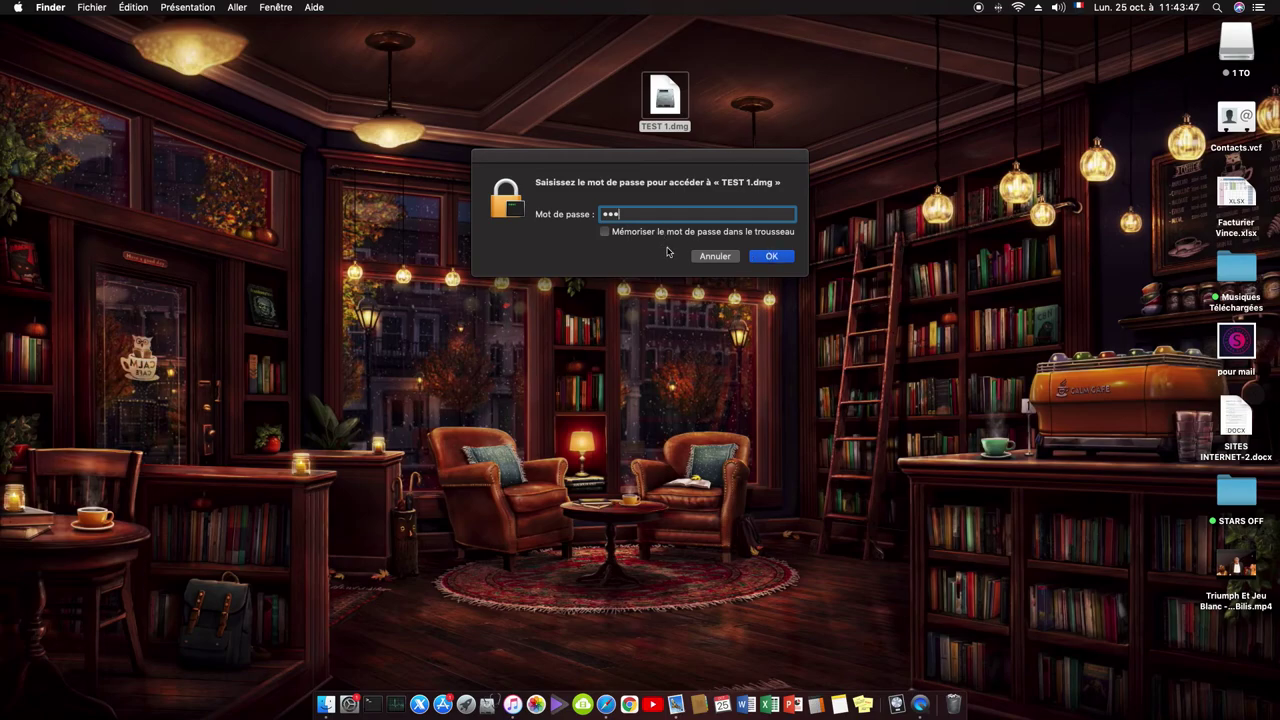
click(771, 257)
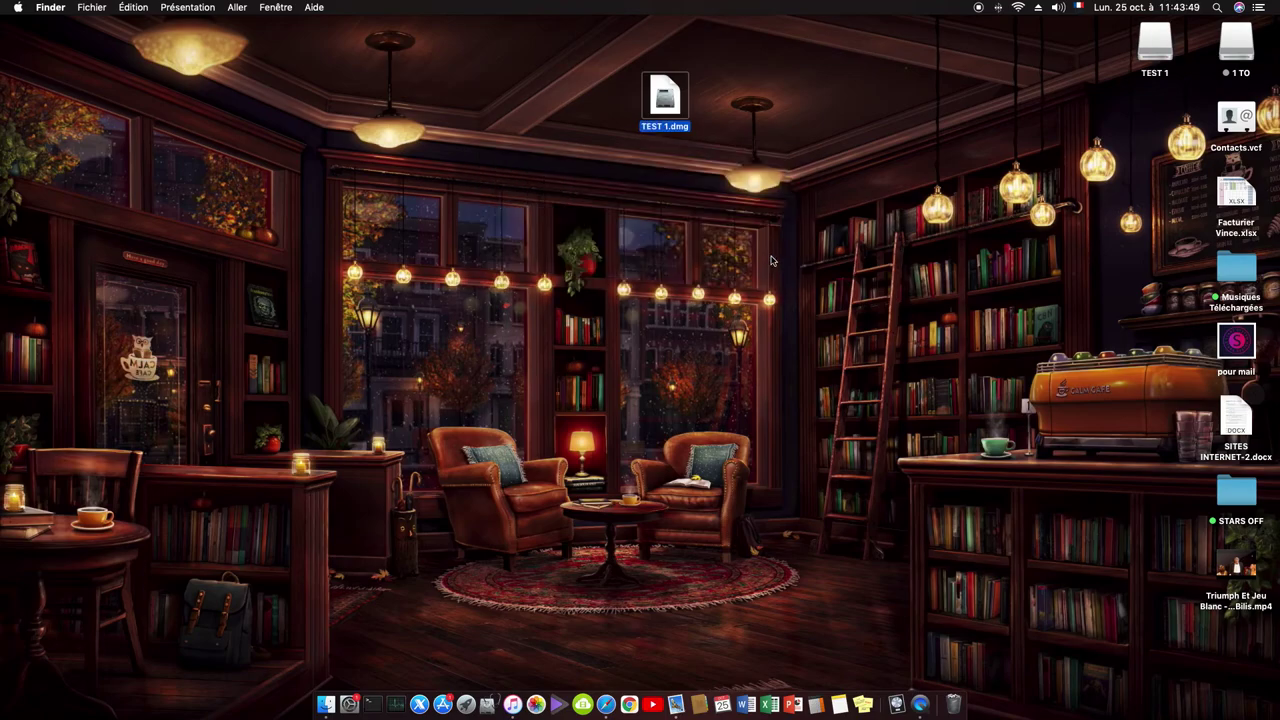
Step: Place the mounted TEST 1 volume beside TEST 1.dmg and open it to examine its contents
drag(1153, 50, 785, 106)
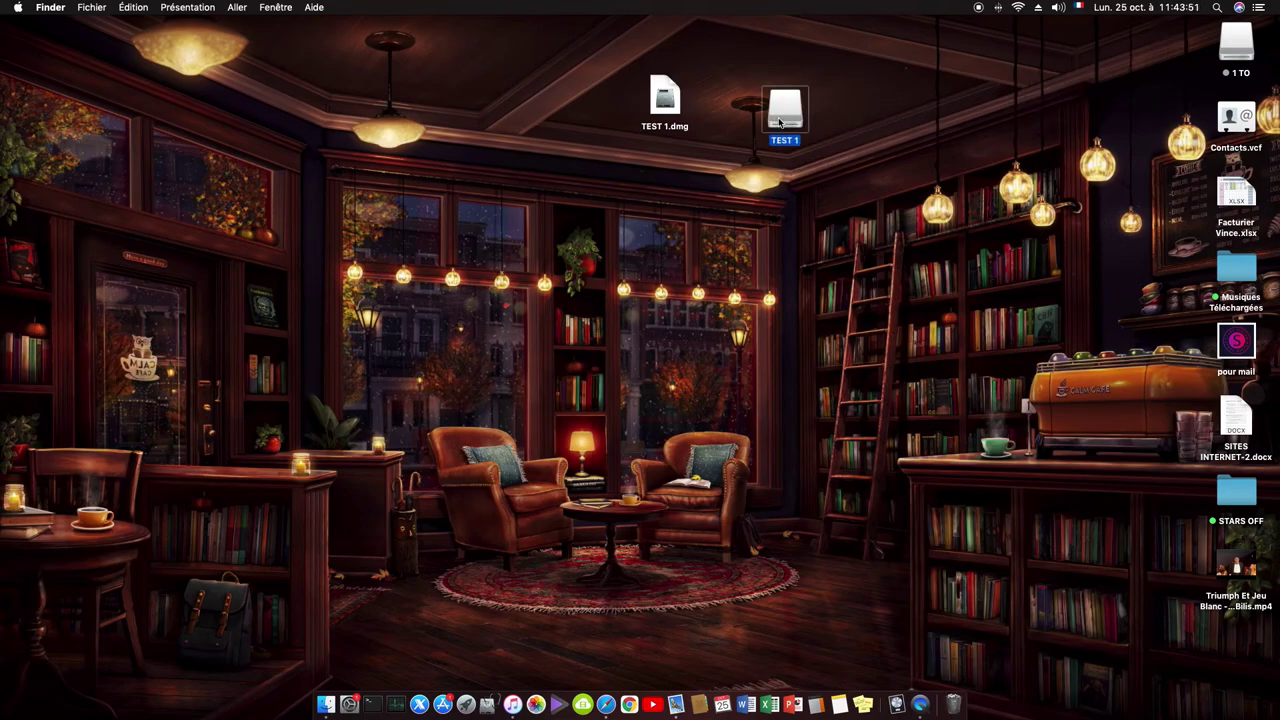
double_click(785, 106)
drag(698, 243, 626, 189)
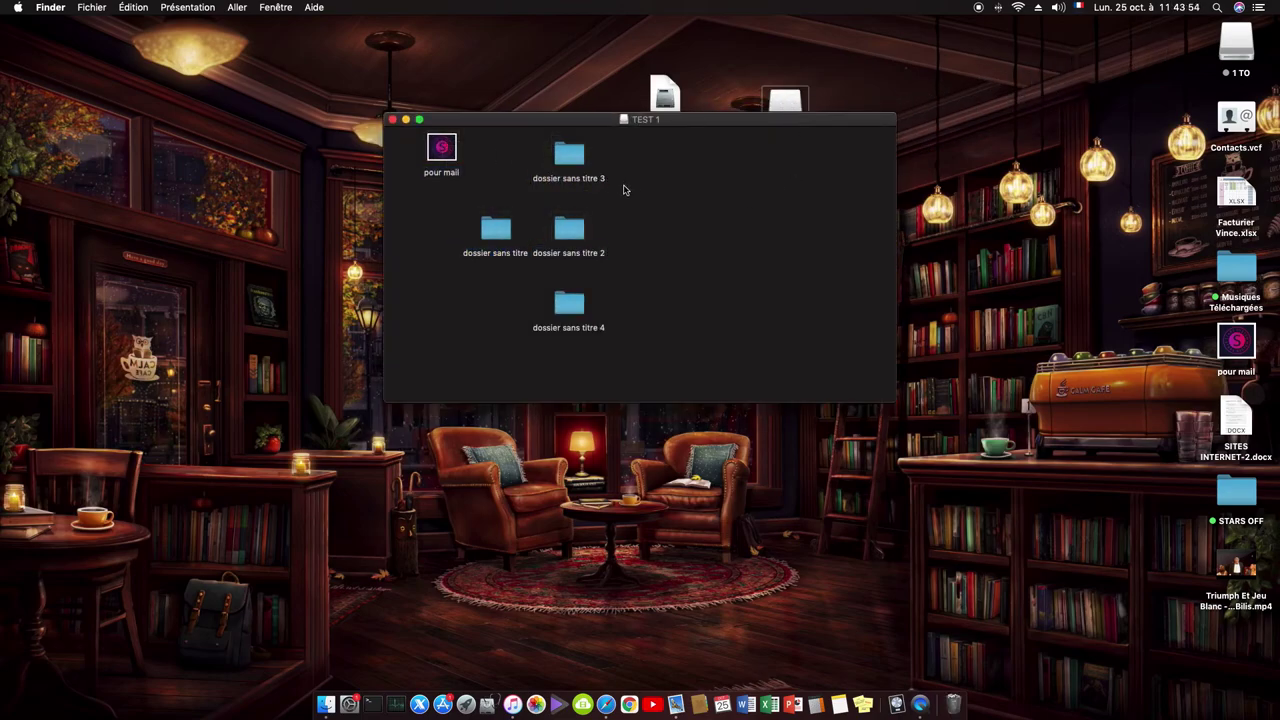
Step: Close the TEST 1 volume window and move TEST 1.dmg to the trash
click(392, 119)
drag(517, 113, 951, 708)
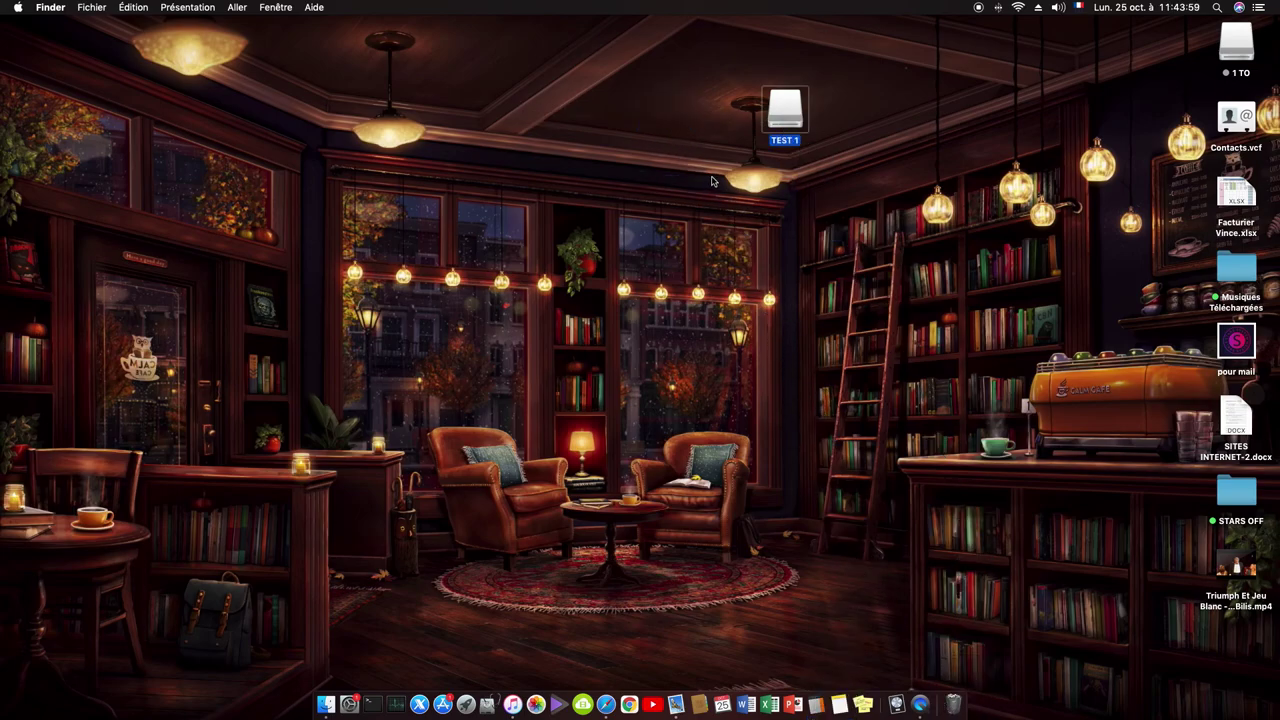